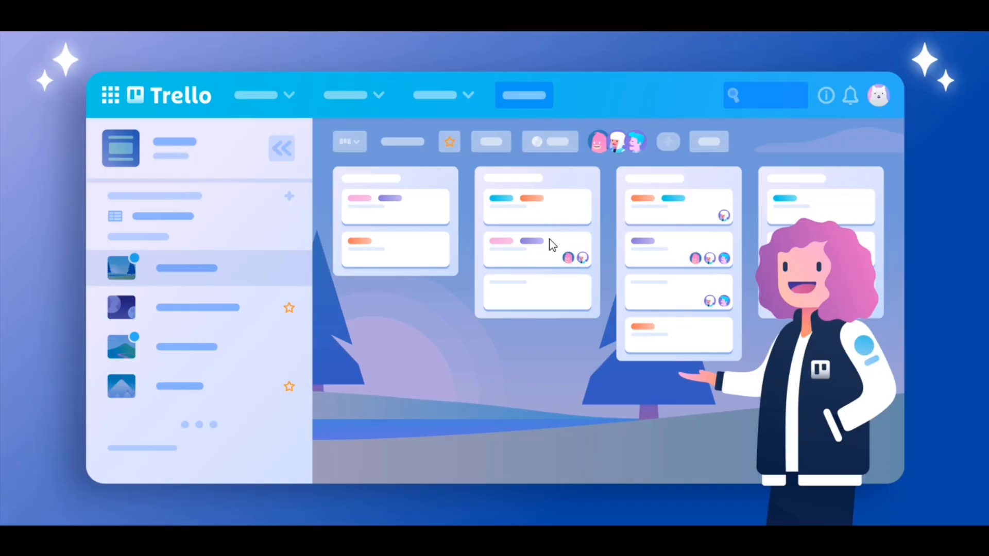
{"action": "key", "text": "Escape"}
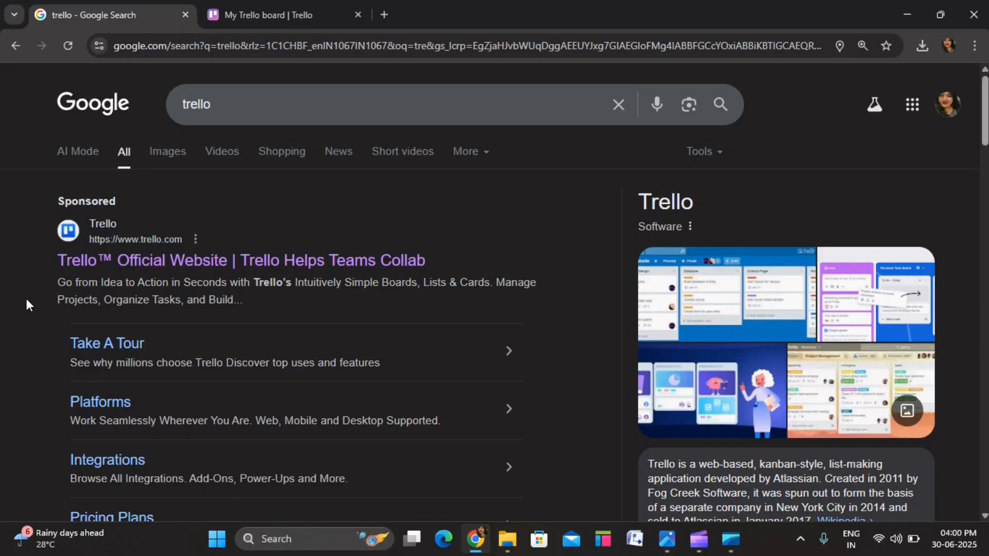
Switch to the open Trello board page and go to the overview of all boards.
{"action": "left_click", "coordinate": [268, 6]}
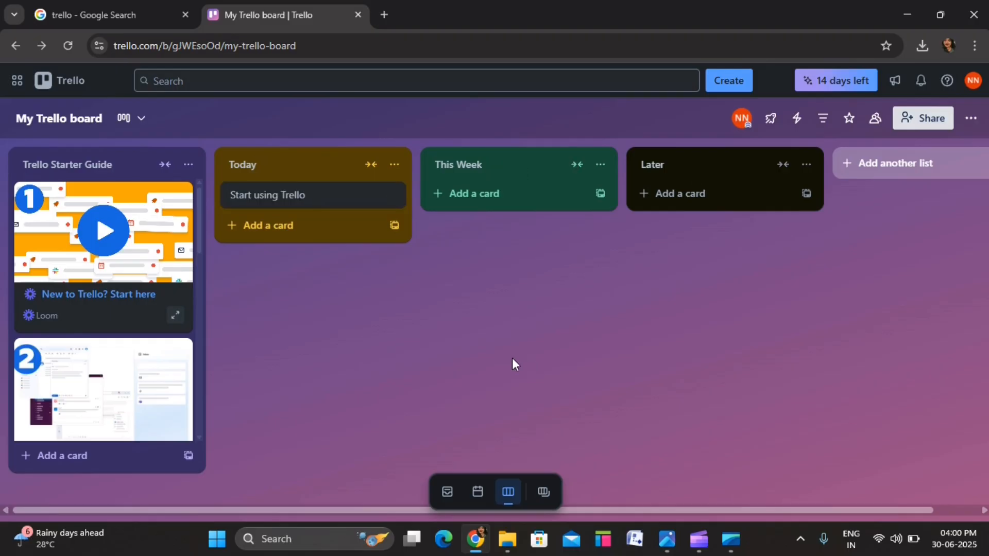
{"action": "left_click", "coordinate": [60, 89]}
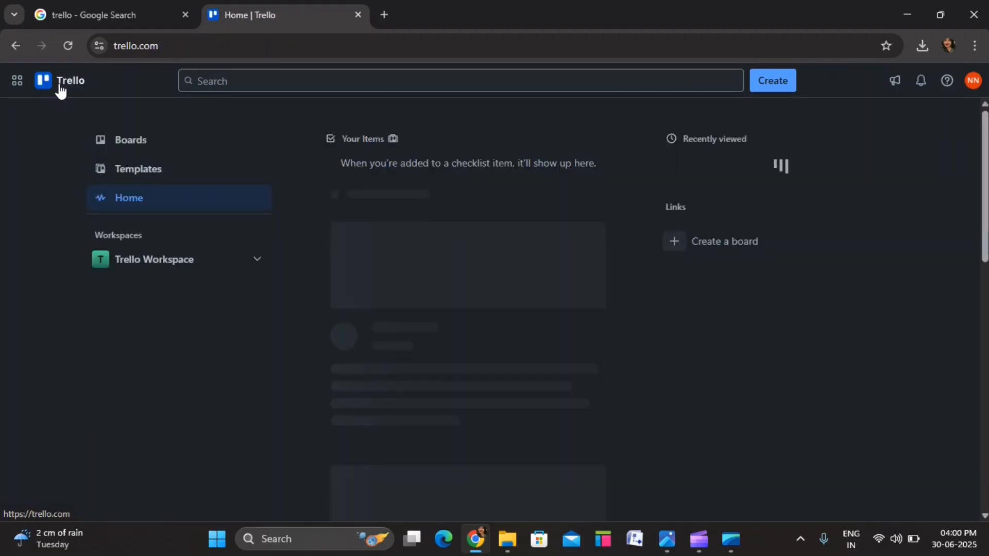
{"action": "left_click", "coordinate": [115, 140]}
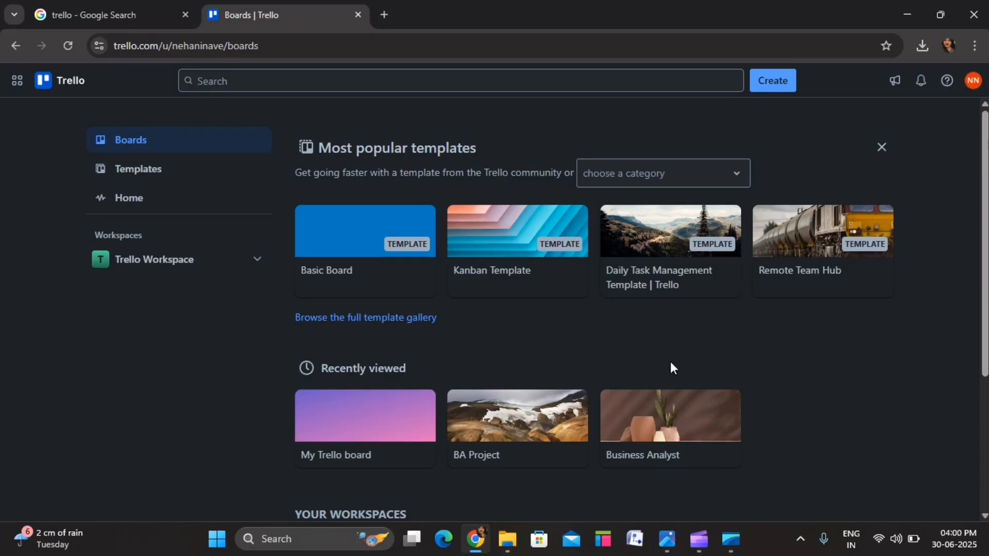
Start a new board in Trello Workspace and title it "My Project".
{"action": "scroll", "coordinate": [692, 349], "scroll_direction": "down", "scroll_amount": 4}
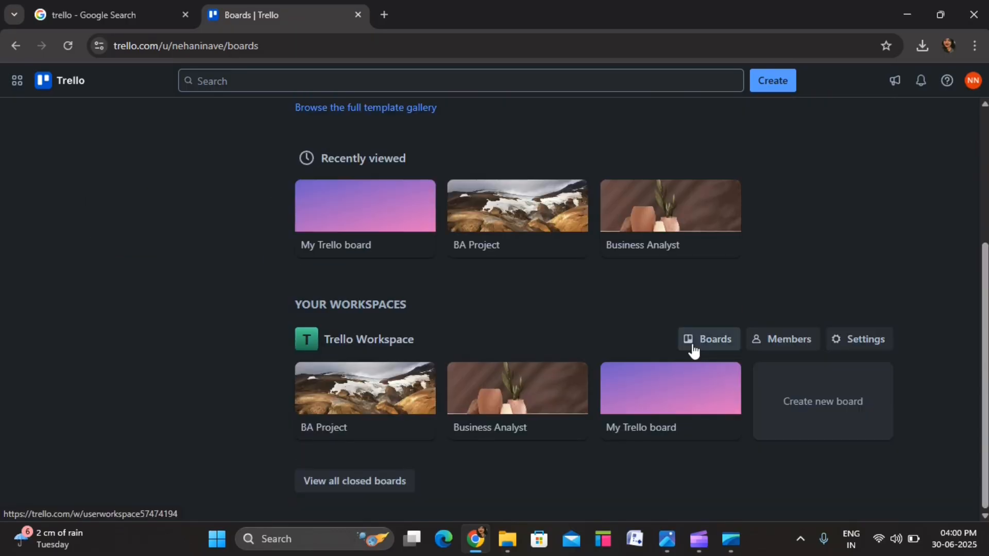
{"action": "left_click", "coordinate": [843, 420]}
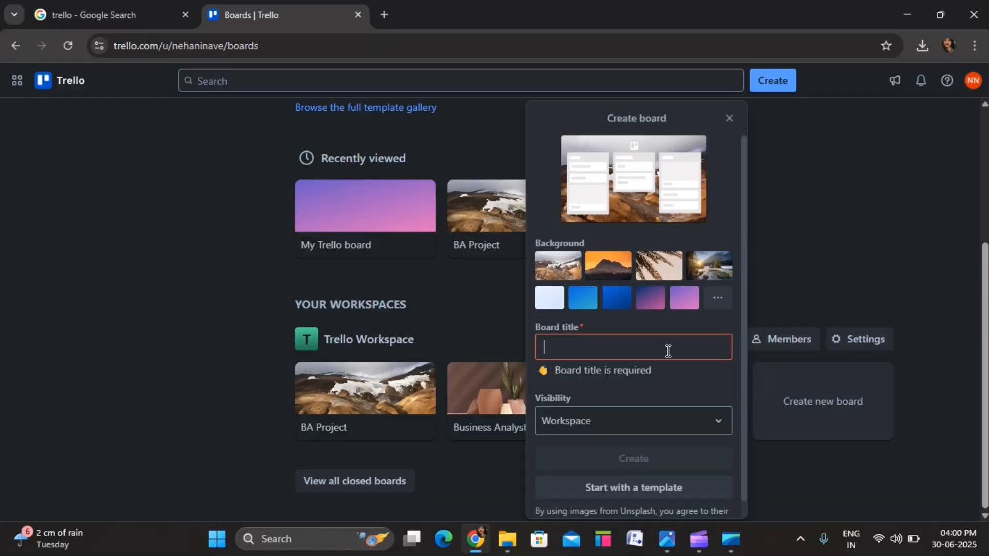
{"action": "key", "text": "Caps_Lock"}
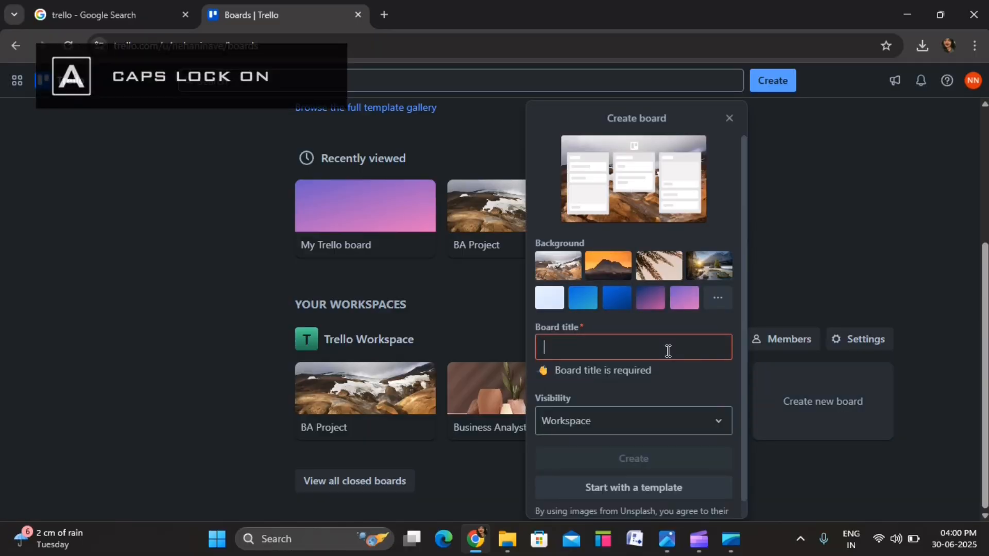
{"action": "type", "text": "M"}
{"action": "key", "text": "Caps_Lock"}
{"action": "type", "text": "y"}
{"action": "key", "text": "Caps_Lock"}
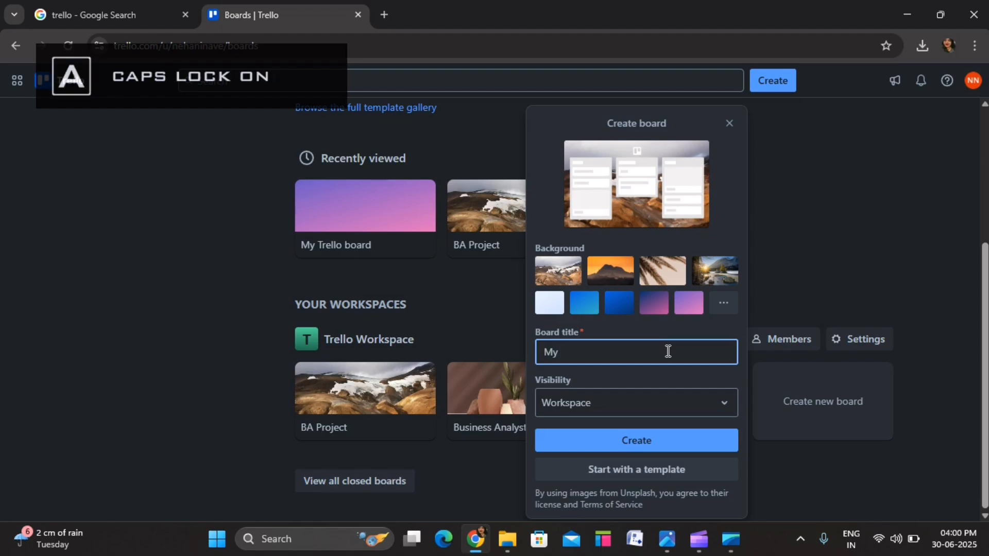
{"action": "type", "text": "P"}
{"action": "key", "text": "Caps_Lock"}
{"action": "type", "text": "ro"}
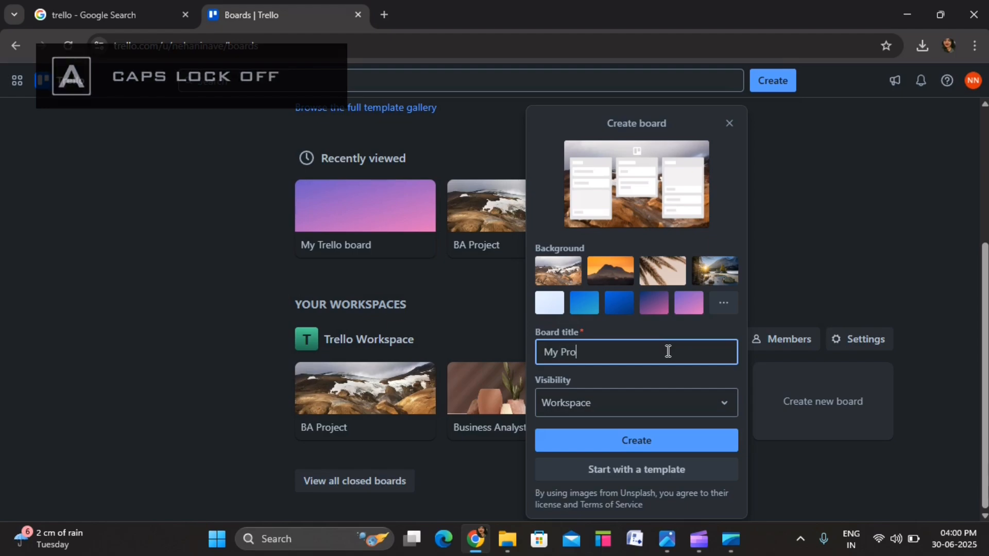
{"action": "type", "text": "ject"}
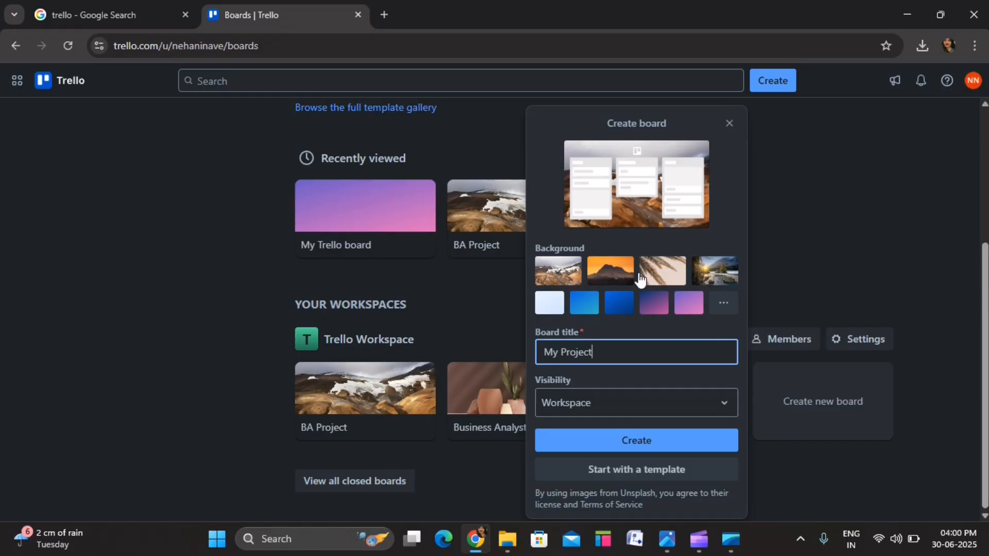
Choose the photo of the sunlit winter lake as the background and create the board with Workspace visibility.
{"action": "left_click", "coordinate": [724, 303]}
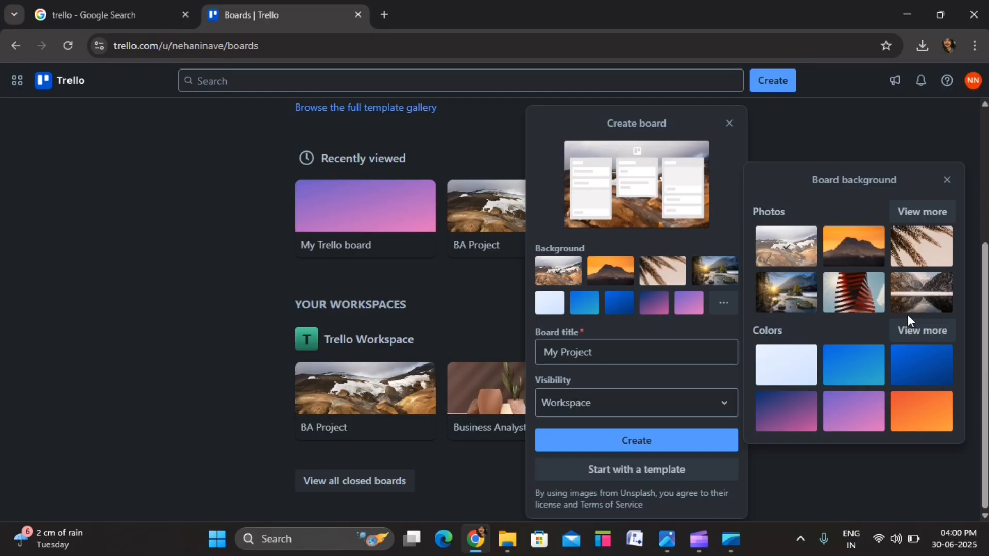
{"action": "left_click", "coordinate": [793, 291]}
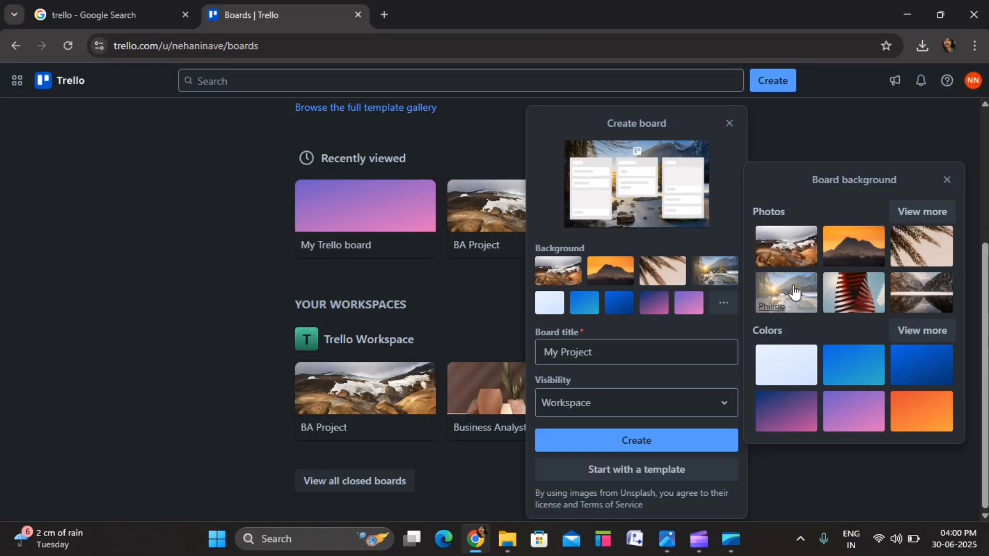
{"action": "left_click", "coordinate": [602, 414]}
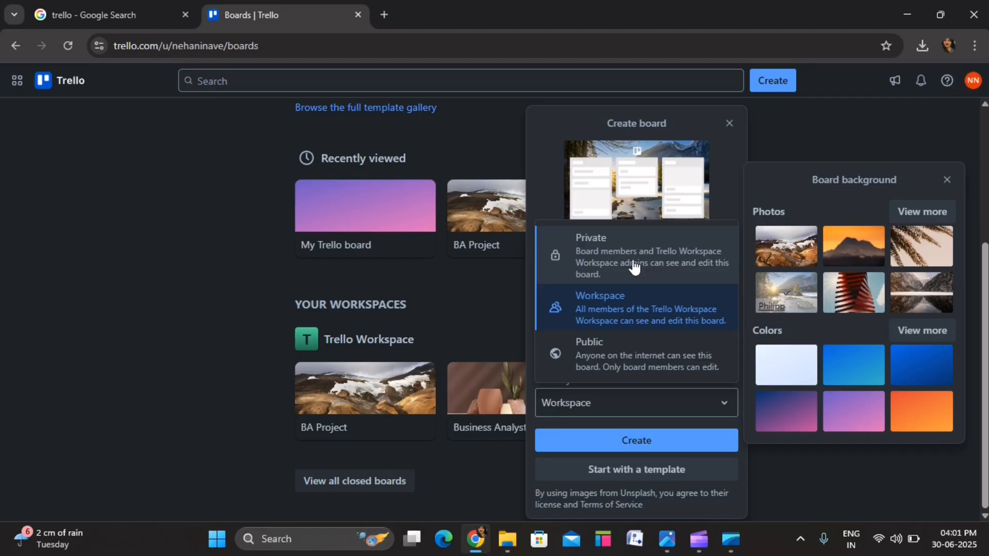
{"action": "left_click", "coordinate": [608, 255]}
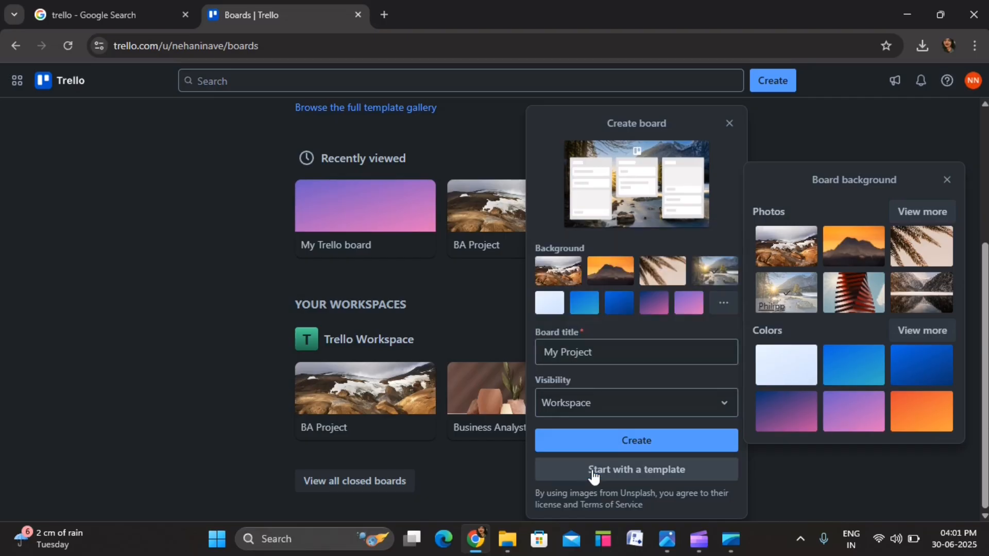
{"action": "left_click", "coordinate": [626, 446]}
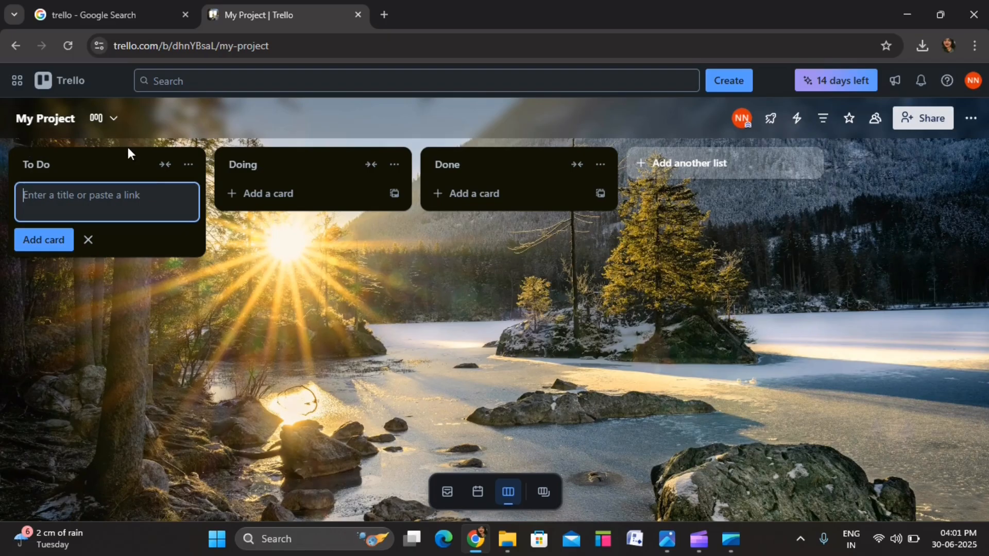
Rename the "Doing" list to "In Progress".
{"action": "left_click", "coordinate": [283, 164]}
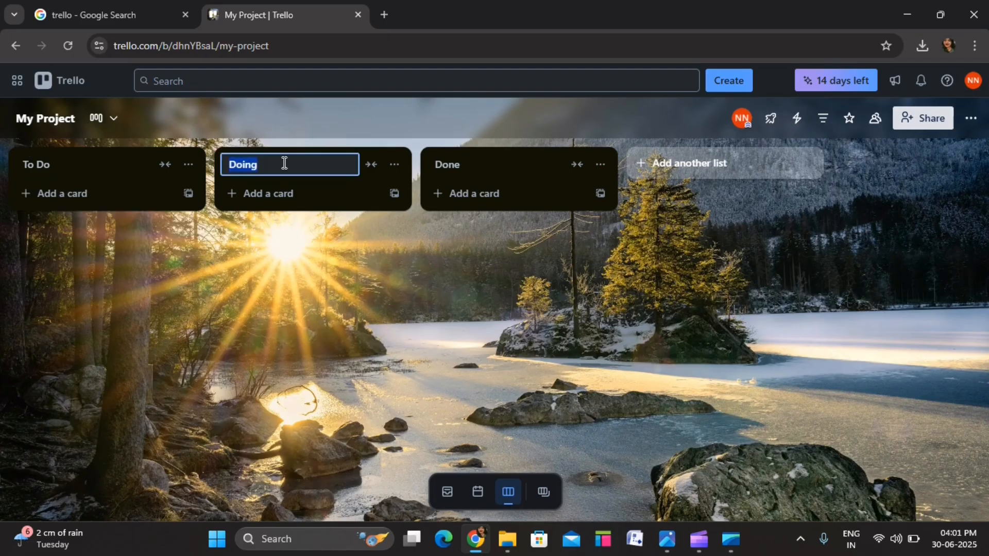
{"action": "type", "text": "I"}
{"action": "key", "text": "Caps_Lock"}
{"action": "type", "text": "n Pro"}
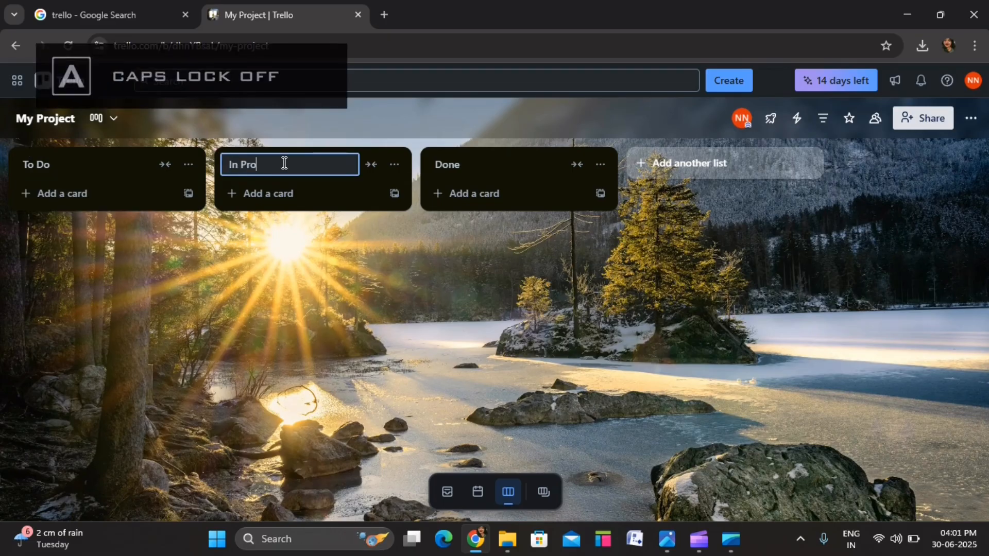
{"action": "type", "text": "gress"}
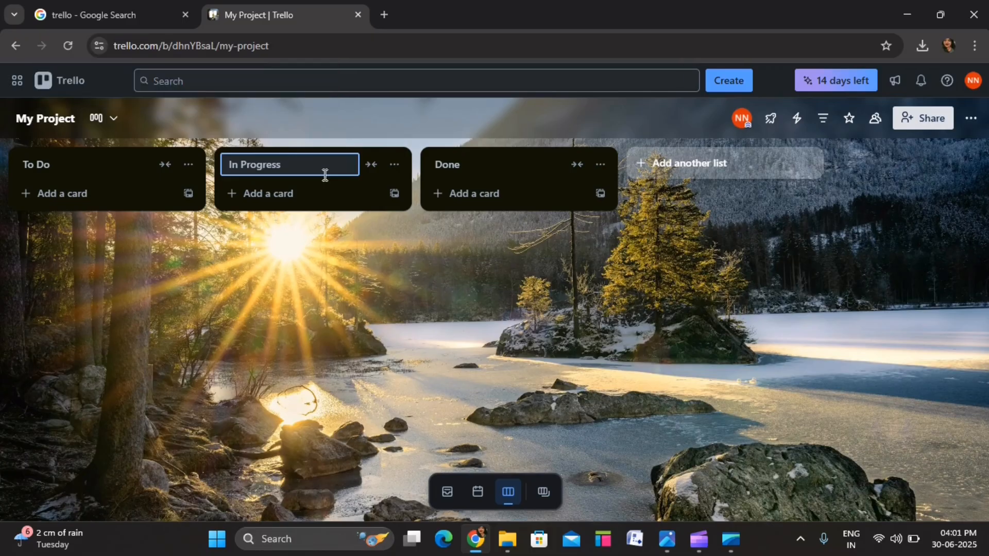
Add a new list named "Review" after the Done list.
{"action": "left_click", "coordinate": [710, 166]}
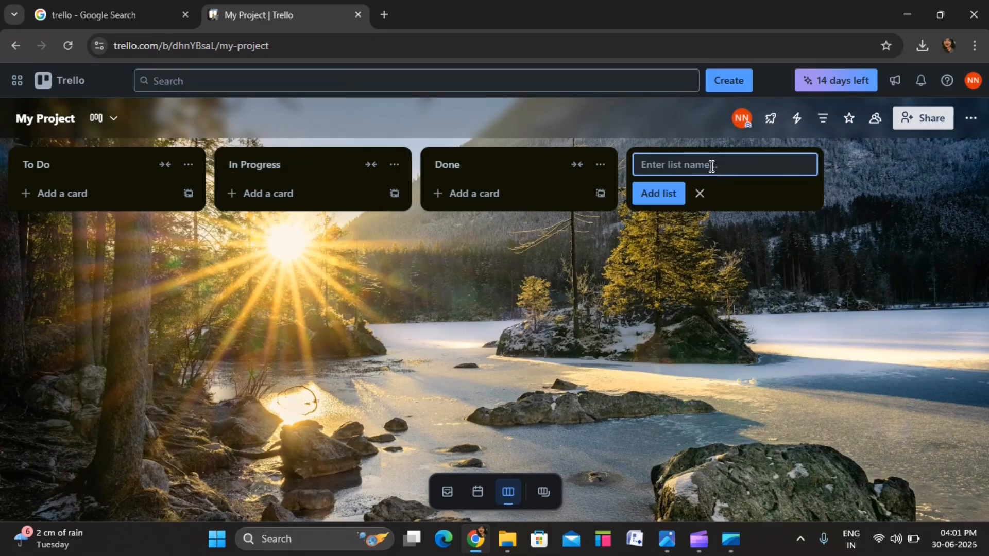
{"action": "key", "text": "Caps_Lock"}
{"action": "type", "text": "R"}
{"action": "key", "text": "Caps_Lock"}
{"action": "type", "text": "ev"}
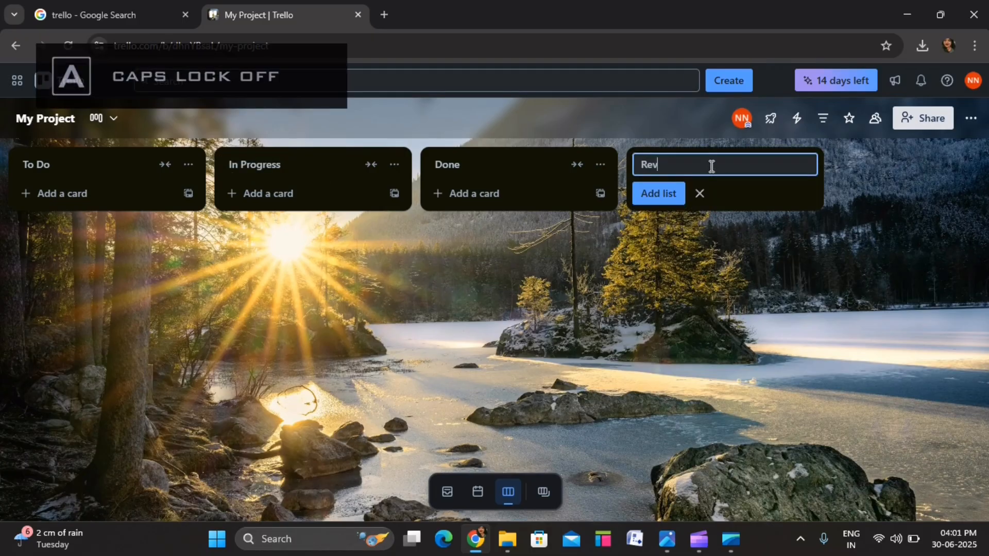
{"action": "type", "text": "iew"}
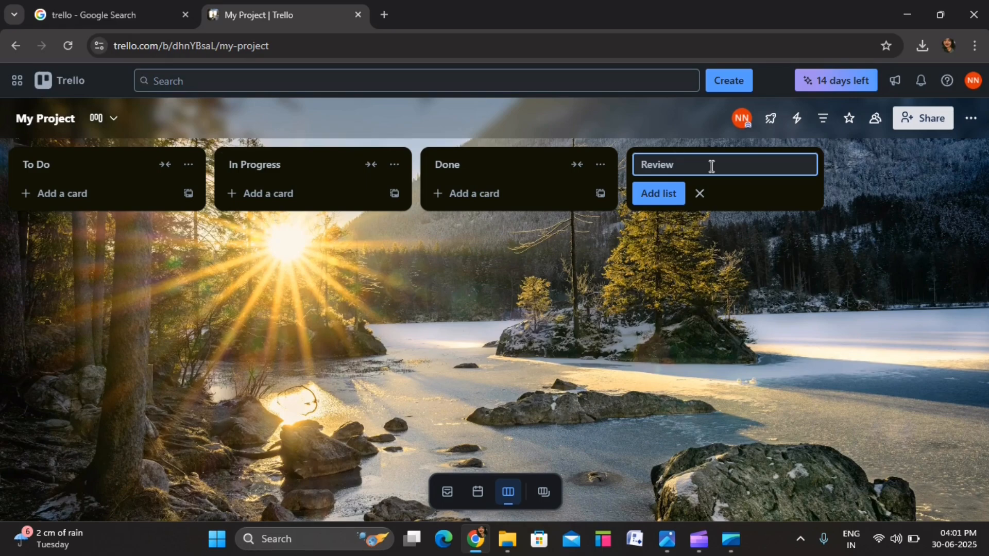
{"action": "key", "text": "Return"}
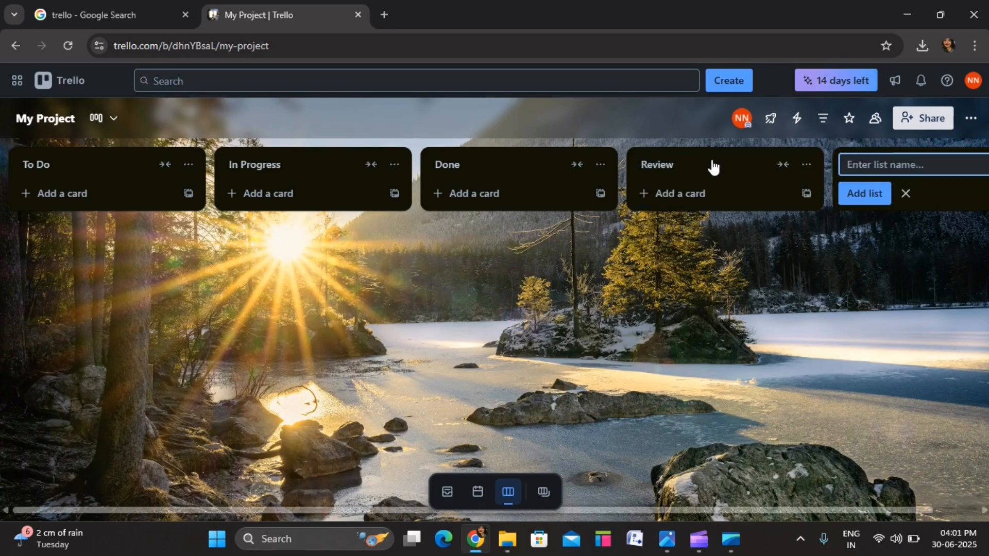
Collapse and re-expand the Review list, and move it between the In Progress and Done lists.
{"action": "left_click", "coordinate": [723, 158]}
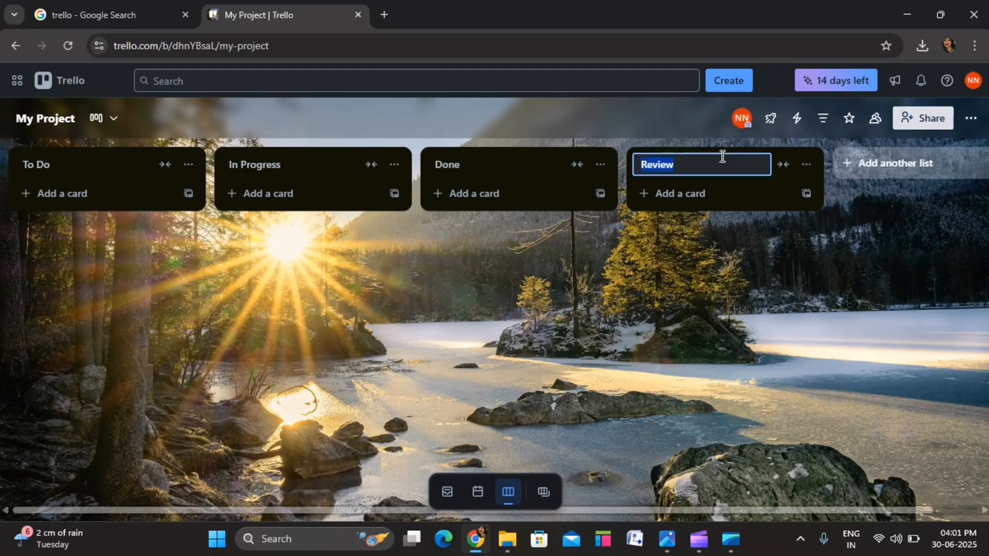
{"action": "left_click", "coordinate": [782, 165]}
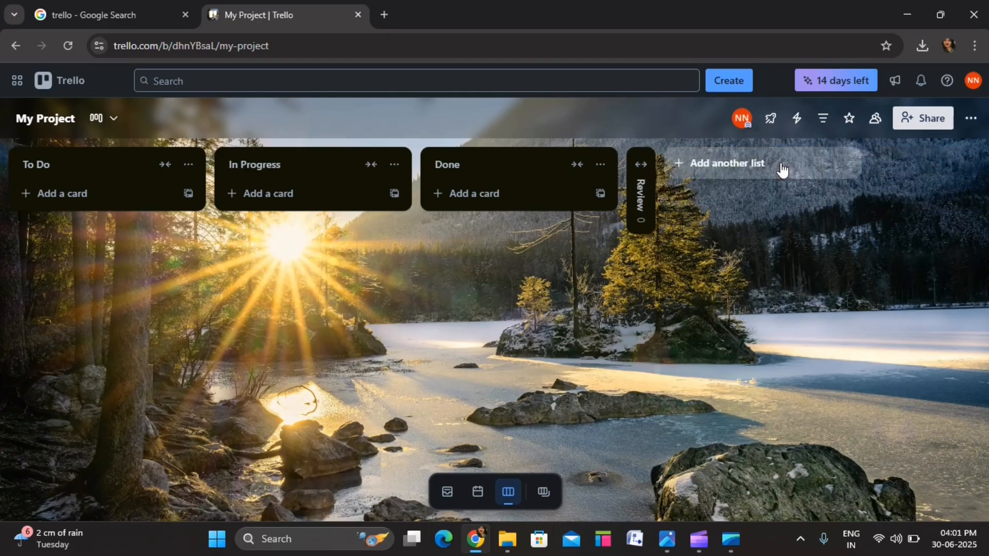
{"action": "left_click", "coordinate": [641, 166]}
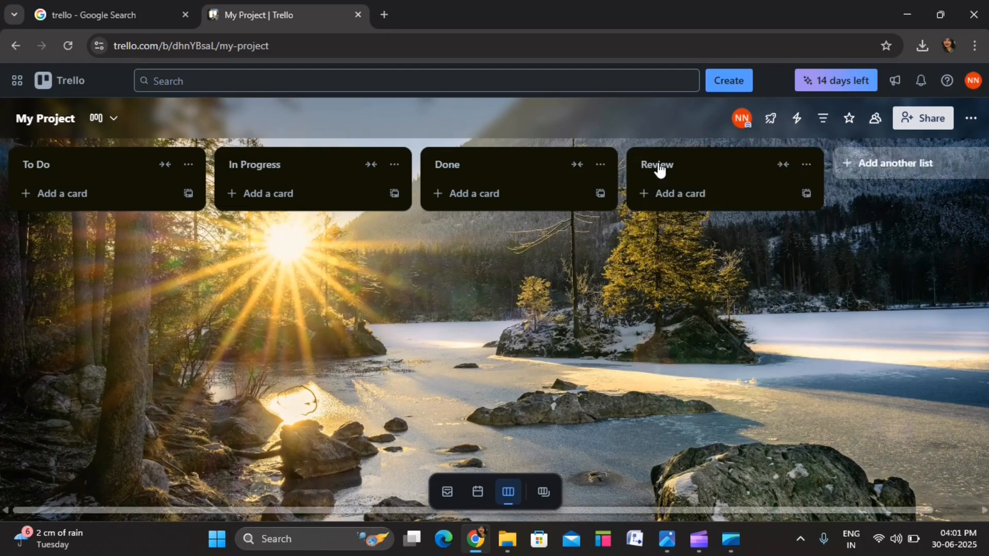
{"action": "left_click_drag", "start_coordinate": [655, 168], "coordinate": [456, 151]}
Add a card titled "Document scope" to the To Do list.
{"action": "left_click", "coordinate": [80, 205]}
{"action": "type", "text": "D"}
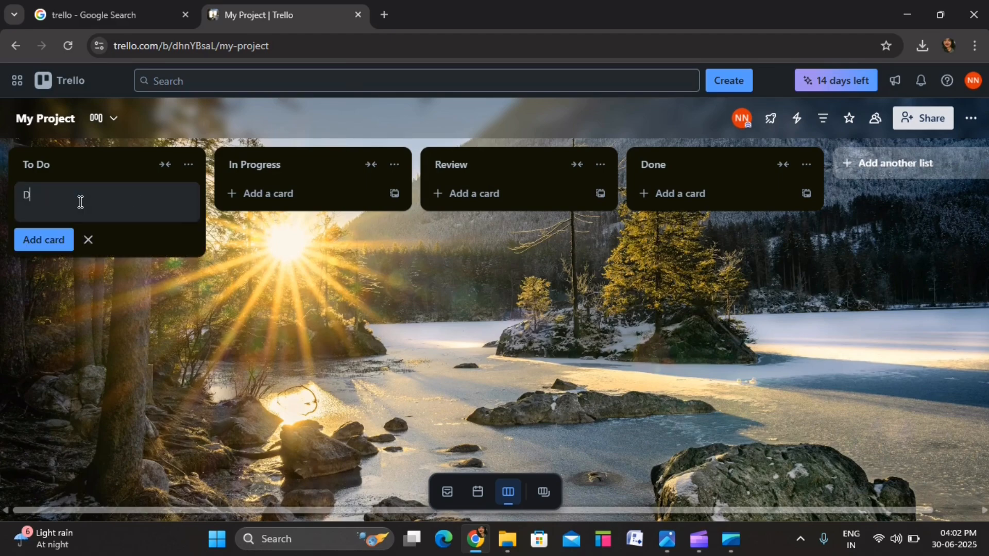
{"action": "key", "text": "Caps_Lock"}
{"action": "type", "text": "ocument"}
{"action": "key", "text": "BackSpace"}
{"action": "key", "text": "BackSpace"}
{"action": "type", "text": "nt scope"}
{"action": "key", "text": "Return"}
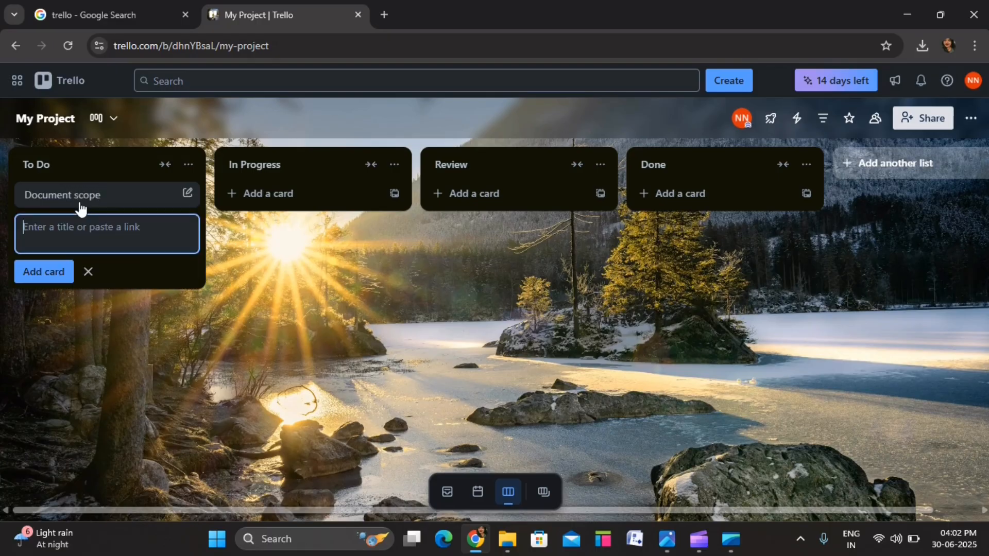
Add a second card titled "Interview Stakeholders" to the To Do list.
{"action": "key", "text": "Caps_Lock"}
{"action": "type", "text": "I"}
{"action": "key", "text": "Caps_Lock"}
{"action": "type", "text": "nt"}
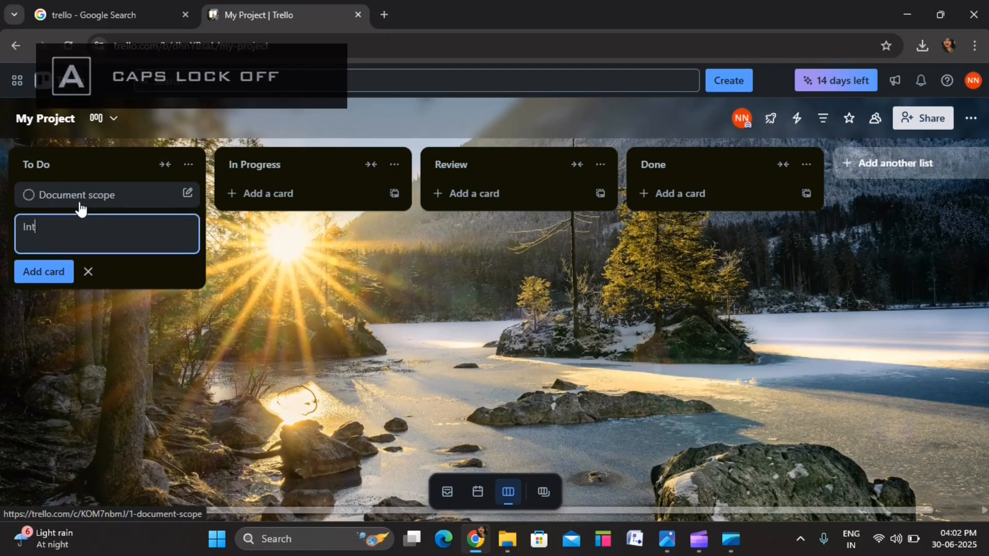
{"action": "type", "text": "erview"}
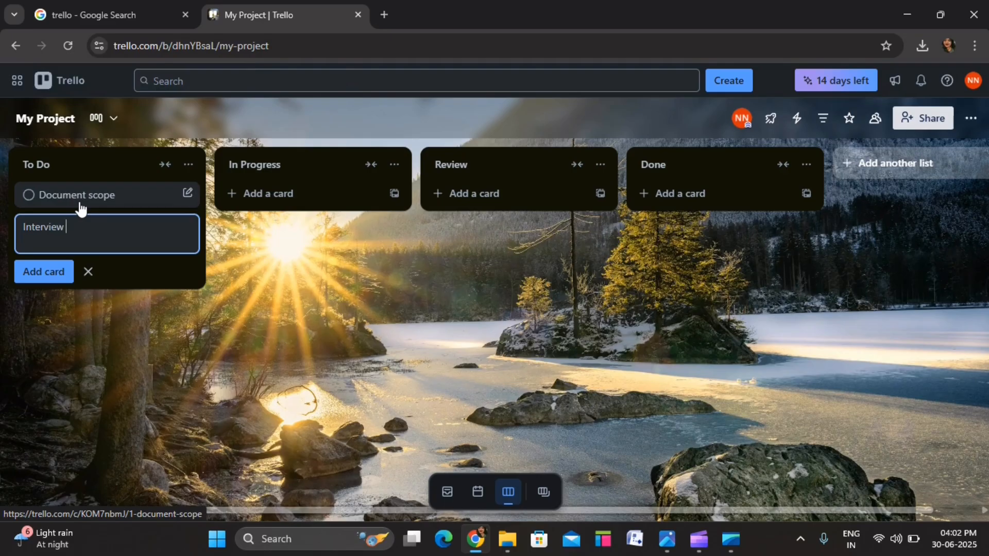
{"action": "key", "text": "Caps_Lock"}
{"action": "type", "text": "S"}
{"action": "key", "text": "Caps_Lock"}
{"action": "type", "text": "takeh"}
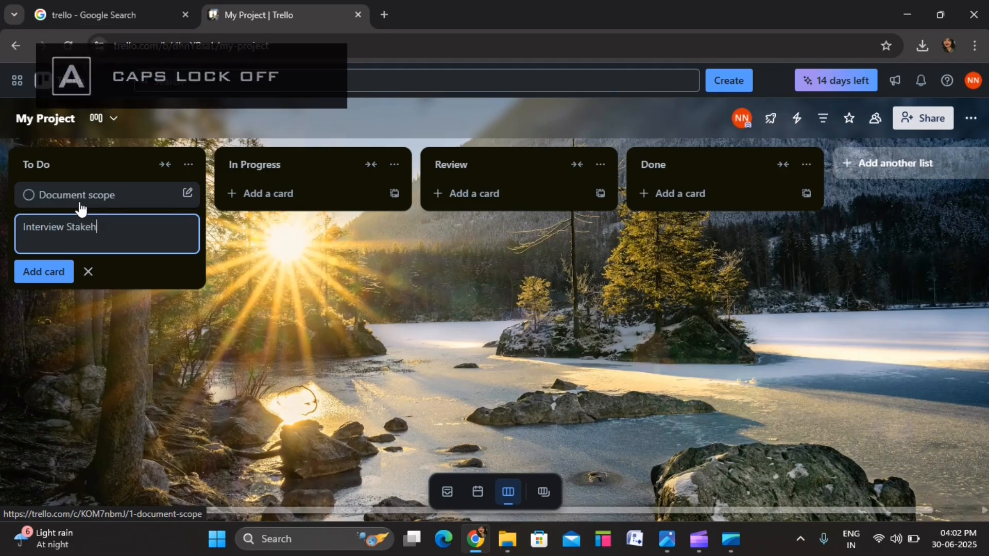
{"action": "type", "text": "olders"}
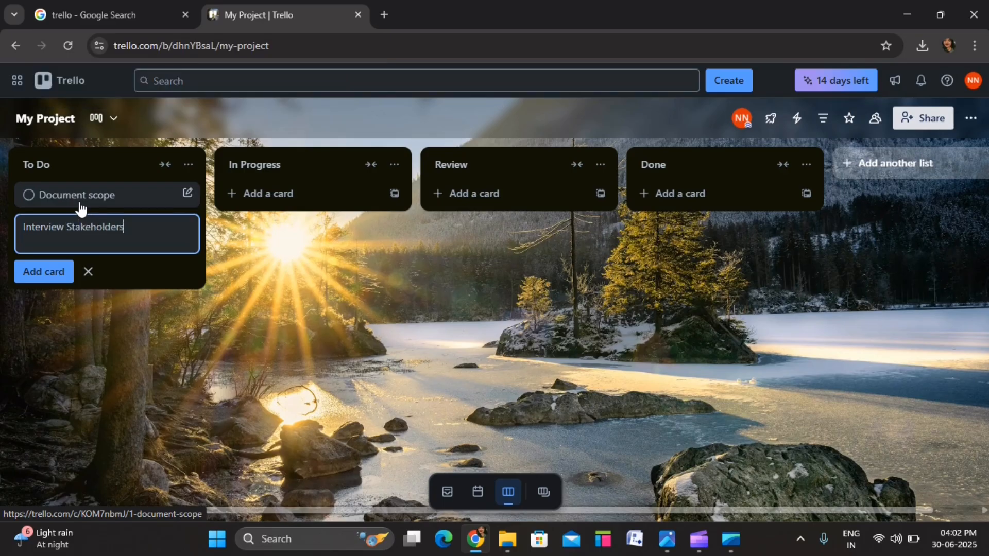
{"action": "key", "text": "Return"}
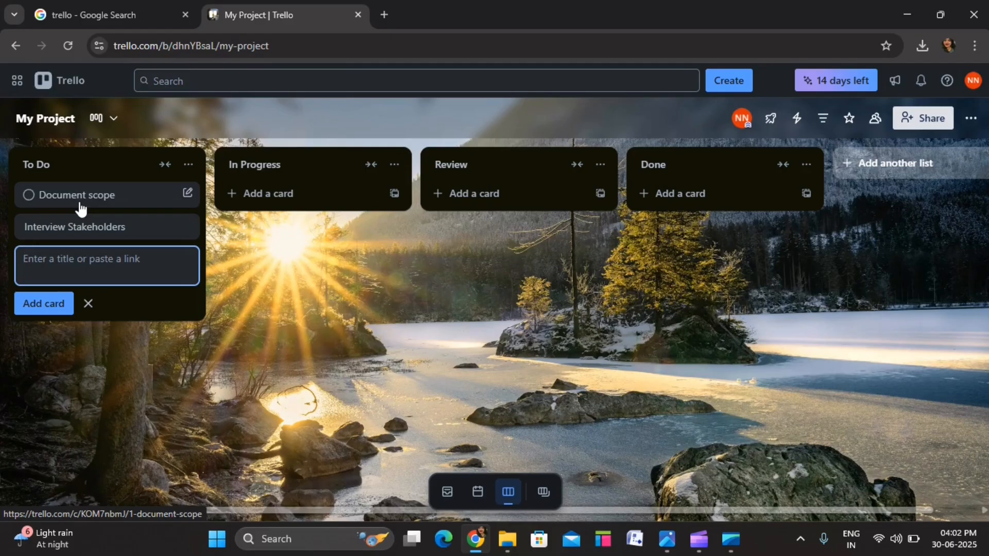
Add a third card titled "Write user stories" to the To Do list.
{"action": "key", "text": "Caps_Lock"}
{"action": "type", "text": "W"}
{"action": "key", "text": "Caps_Lock"}
{"action": "type", "text": "rite u"}
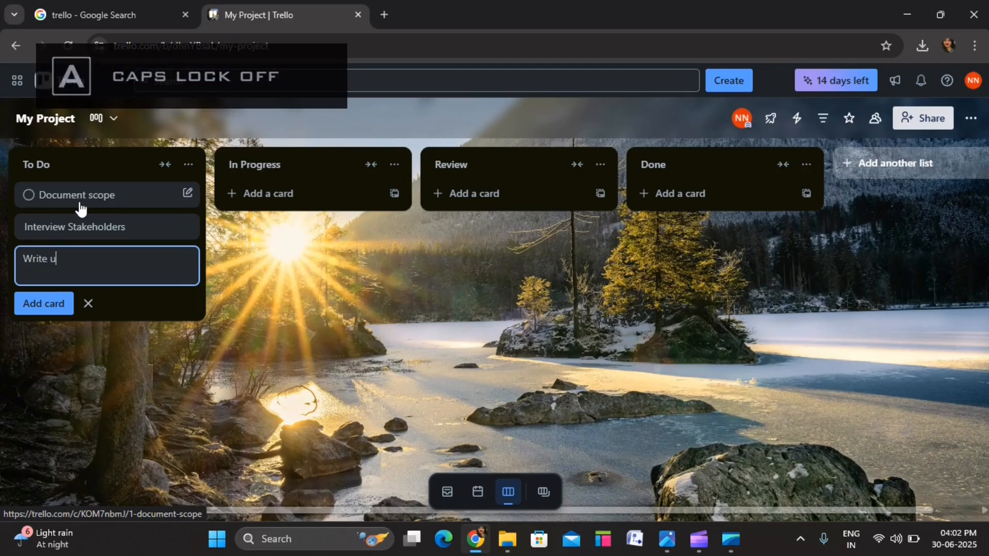
{"action": "type", "text": "ser stories"}
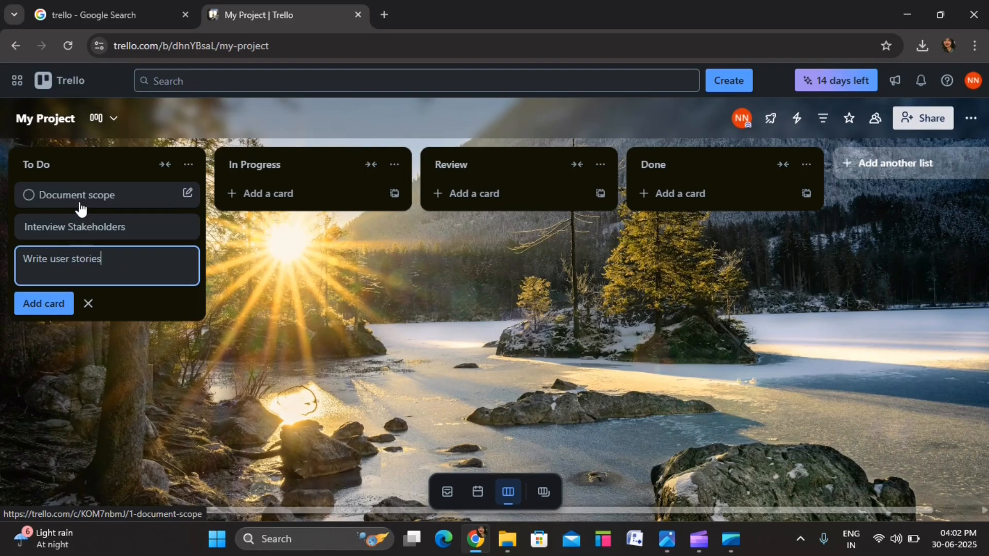
{"action": "key", "text": "Return"}
{"action": "key", "text": "Caps_Lock"}
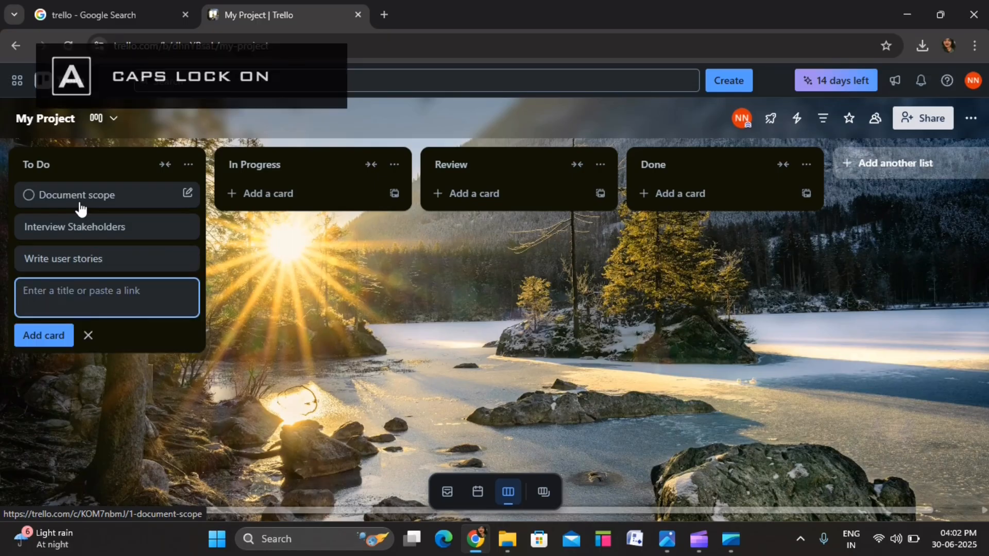
Add a fourth card titled "Finalize BRD" to the To Do list and finish adding cards.
{"action": "type", "text": "F"}
{"action": "key", "text": "Caps_Lock"}
{"action": "type", "text": "inaliz"}
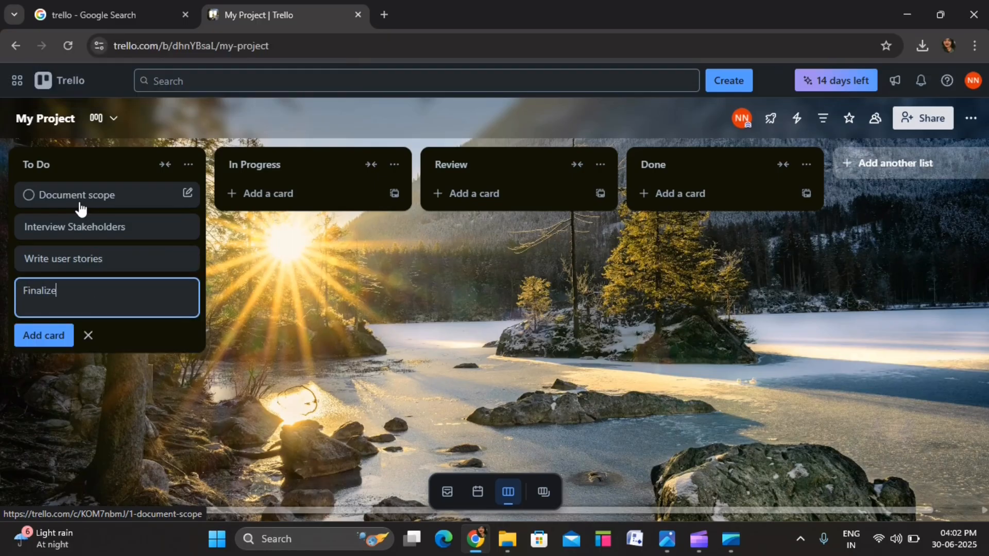
{"action": "type", "text": "e"}
{"action": "key", "text": "Caps_Lock"}
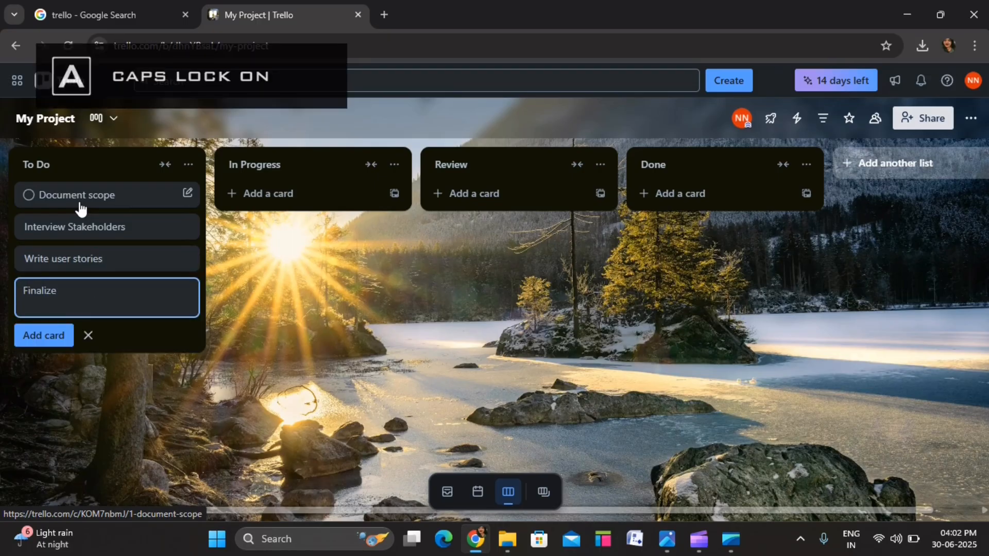
{"action": "type", "text": "BRD"}
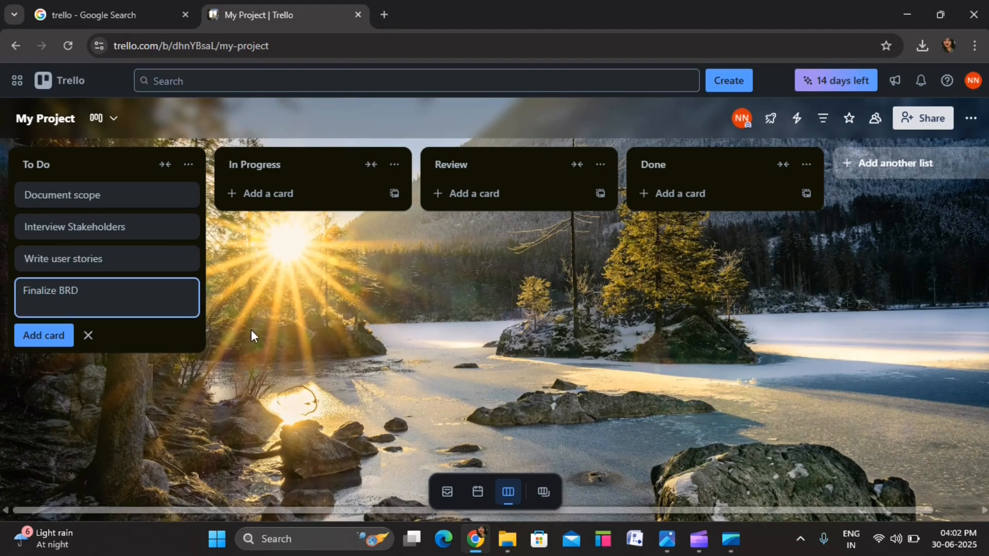
{"action": "left_click", "coordinate": [264, 317]}
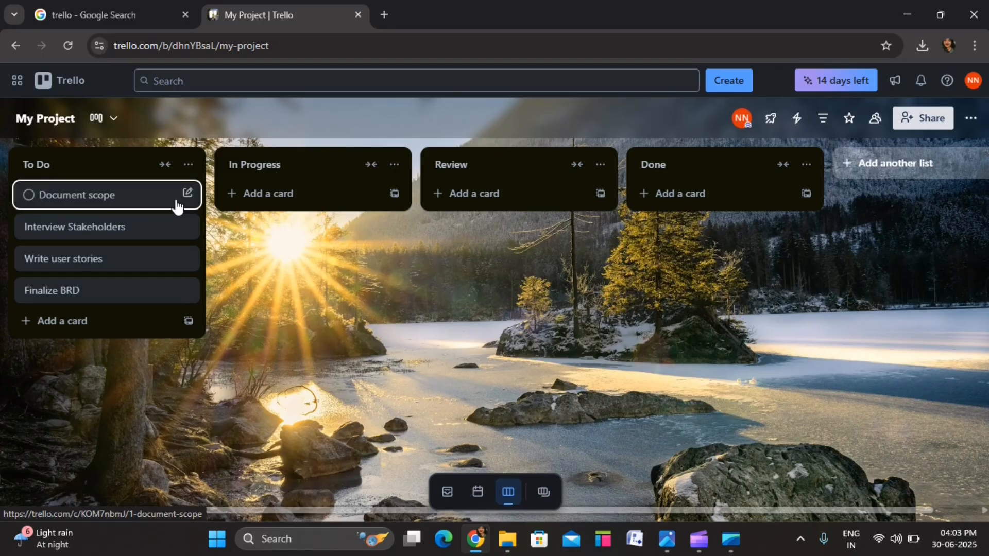
Open the Interview Stakeholders card and assign it the existing red label.
{"action": "left_click", "coordinate": [147, 230]}
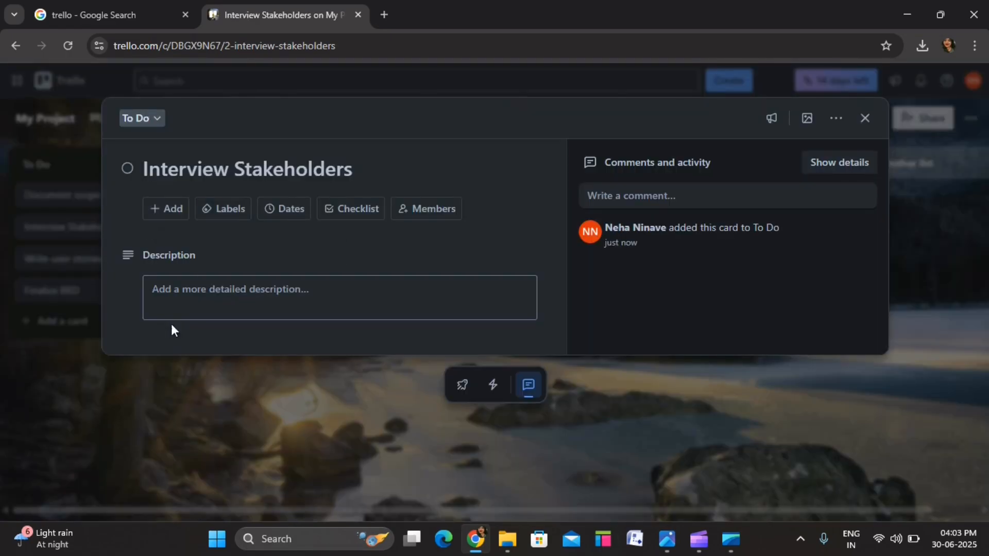
{"action": "left_click", "coordinate": [224, 209]}
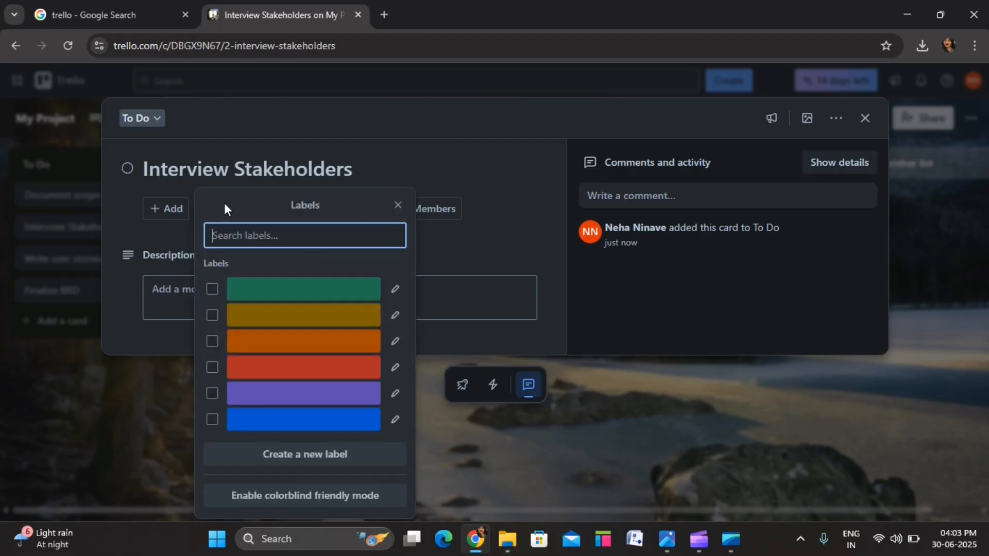
{"action": "left_click", "coordinate": [278, 370]}
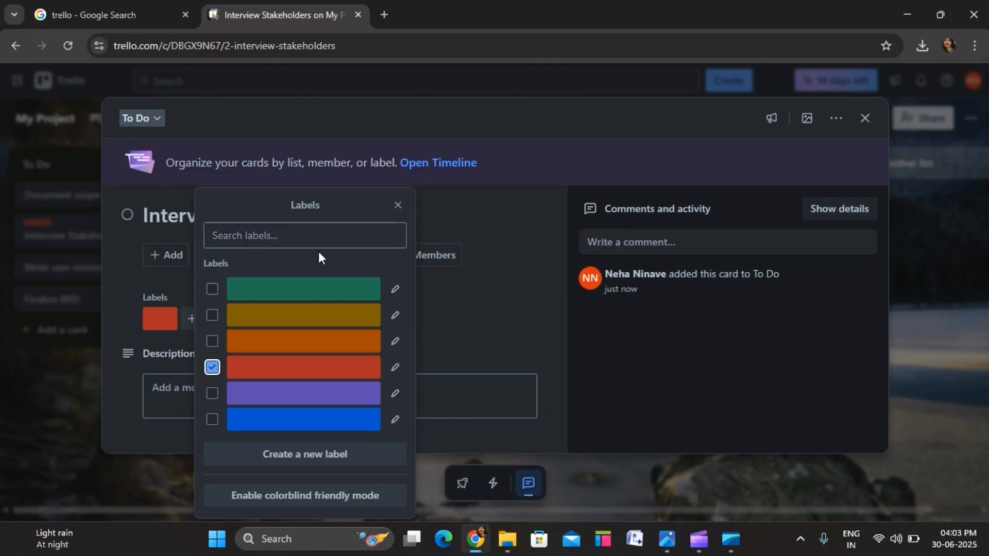
Draft a new dark red label titled "High Priority" for the Interview Stakeholders card and discard it without creating it.
{"action": "left_click", "coordinate": [313, 233]}
{"action": "key", "text": "Caps_Lock"}
{"action": "type", "text": "H"}
{"action": "key", "text": "Caps_Lock"}
{"action": "type", "text": "i"}
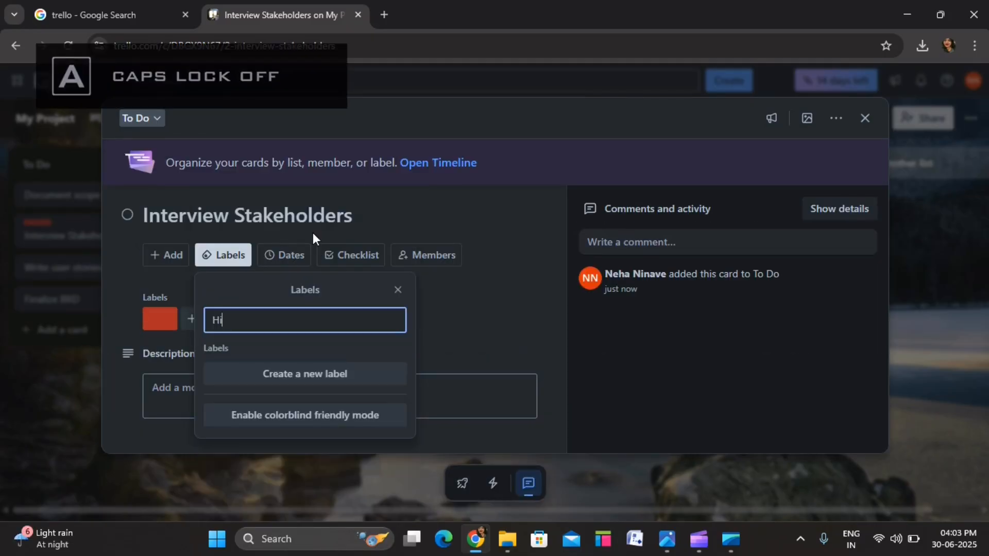
{"action": "type", "text": "gh"}
{"action": "key", "text": "Caps_Lock"}
{"action": "type", "text": "P"}
{"action": "key", "text": "Caps_Lock"}
{"action": "type", "text": "riority"}
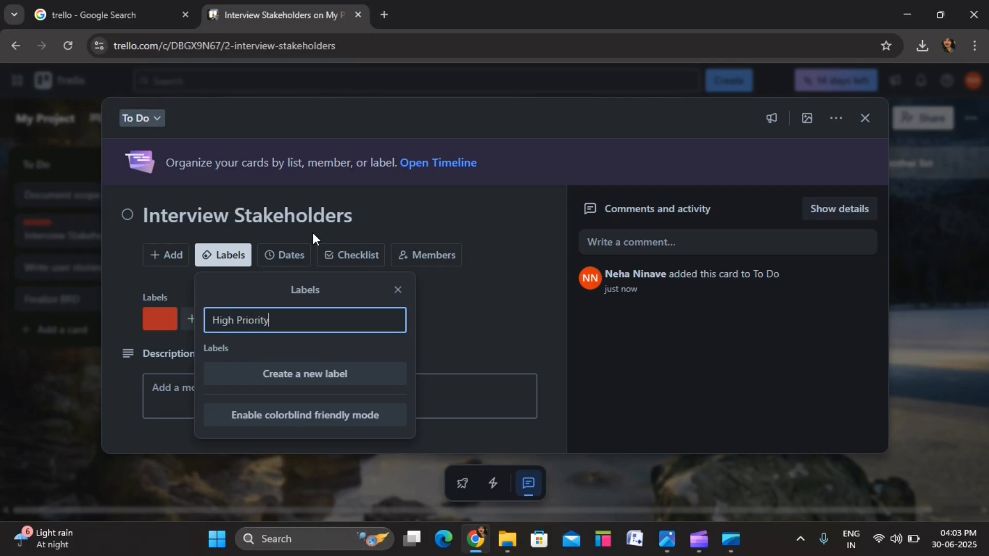
{"action": "left_click", "coordinate": [260, 374]}
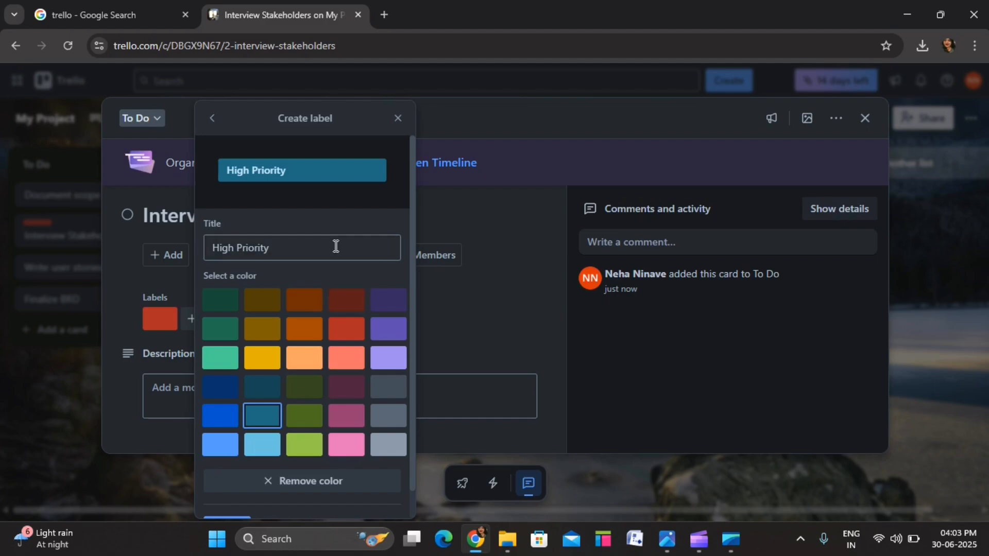
{"action": "left_click", "coordinate": [354, 297]}
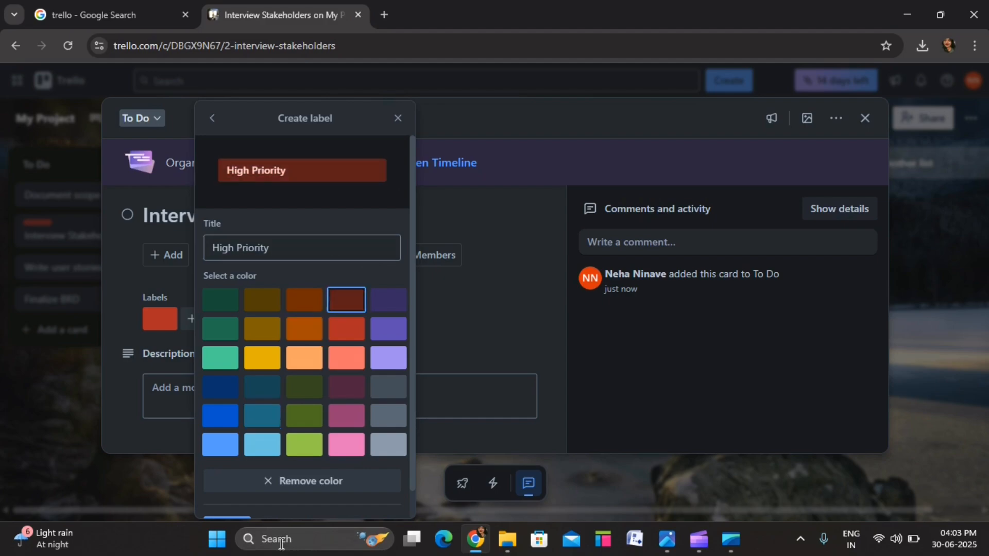
{"action": "left_click", "coordinate": [398, 118]}
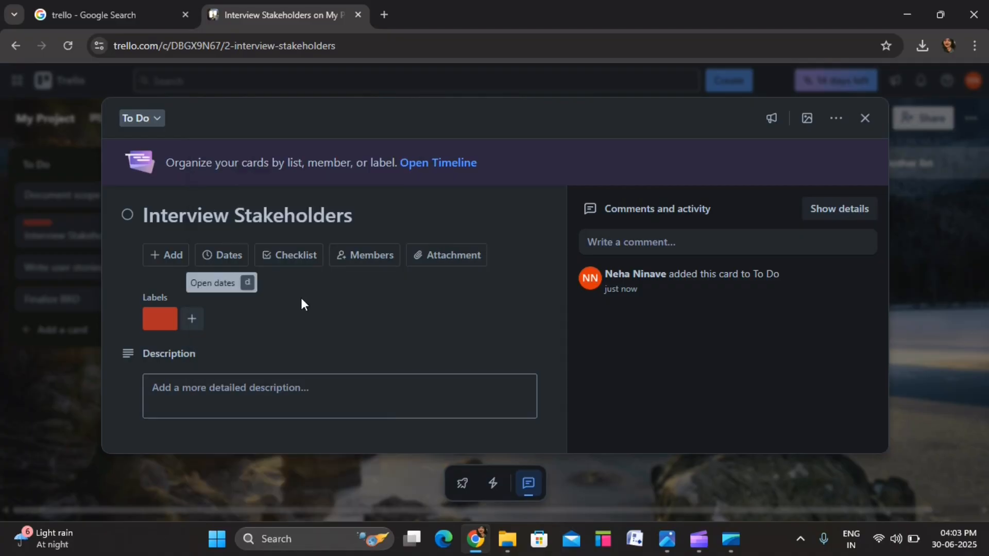
Pick July 23, 2025 as the card's due date without saving it, and open and dismiss the new checklist form.
{"action": "left_click", "coordinate": [221, 259]}
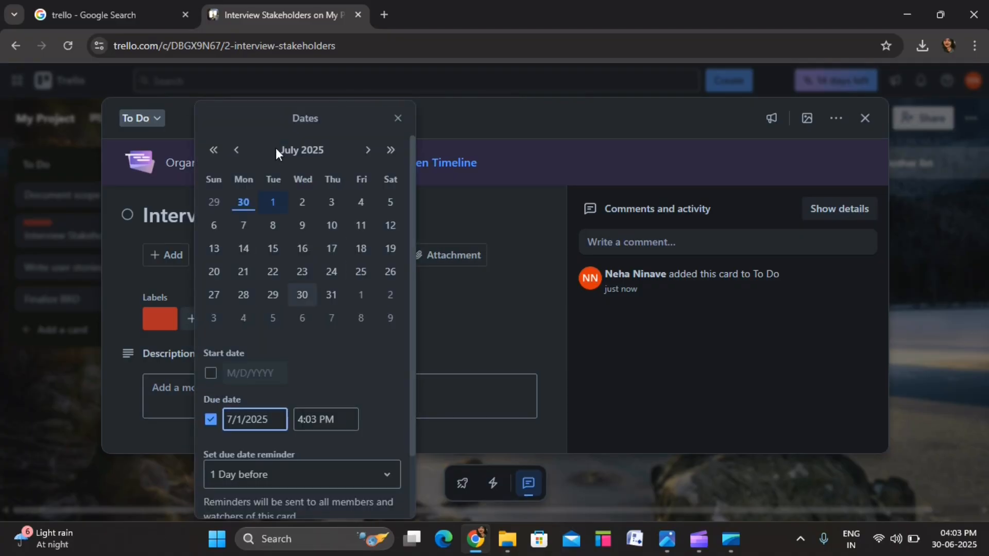
{"action": "left_click", "coordinate": [302, 271]}
{"action": "left_click", "coordinate": [463, 340]}
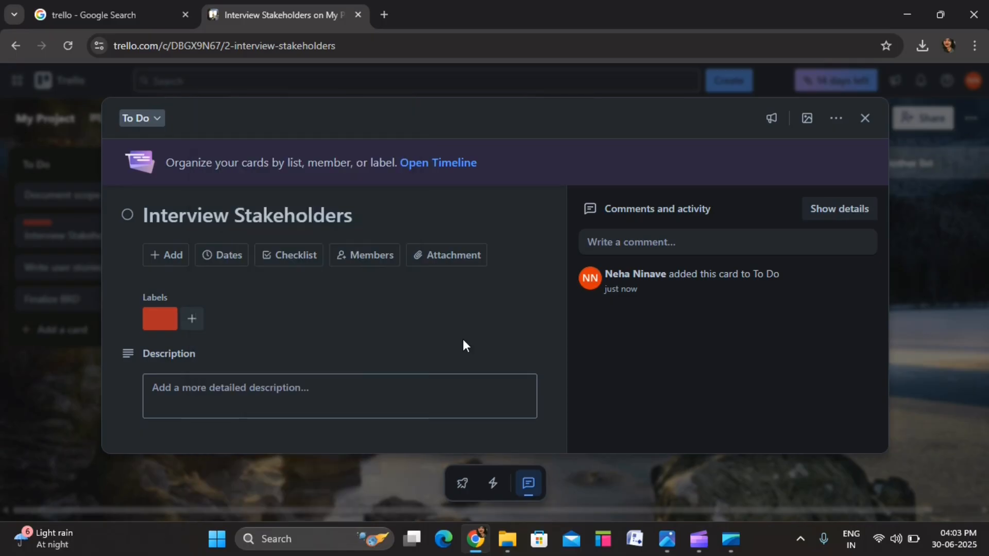
{"action": "left_click", "coordinate": [293, 256]}
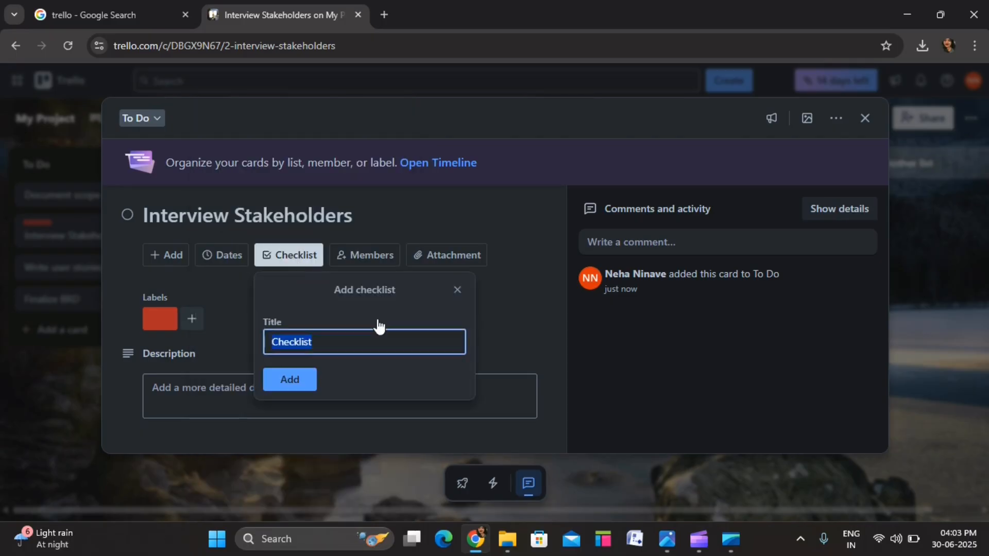
{"action": "left_click", "coordinate": [457, 289]}
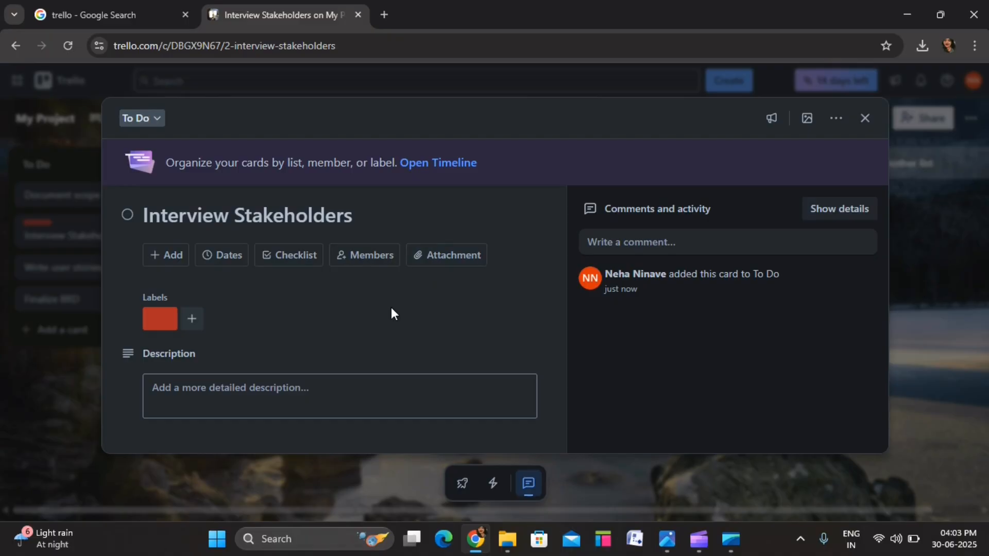
Write "Detail description" in the description of the Interview Stakeholders card without saving it.
{"action": "left_click", "coordinate": [398, 397]}
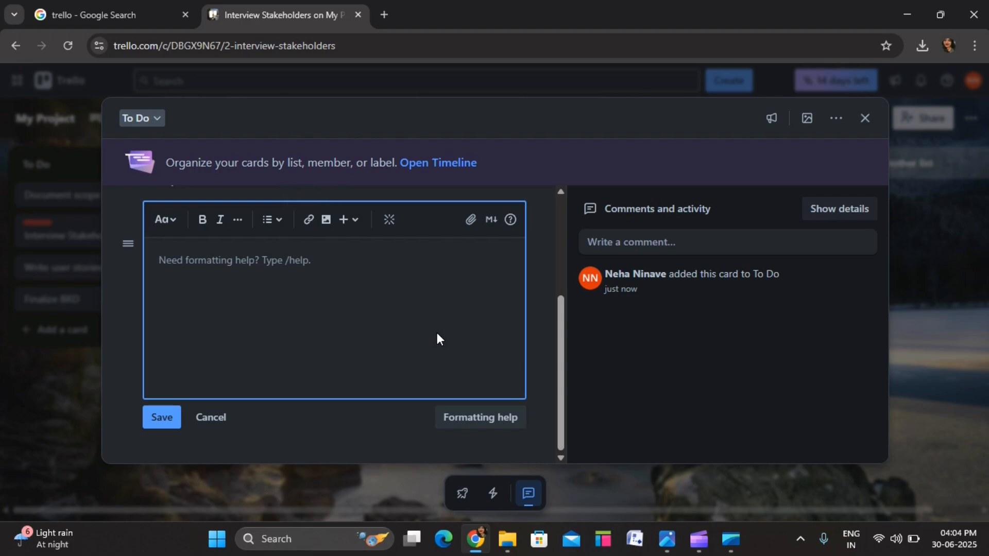
{"action": "key", "text": "Caps_Lock"}
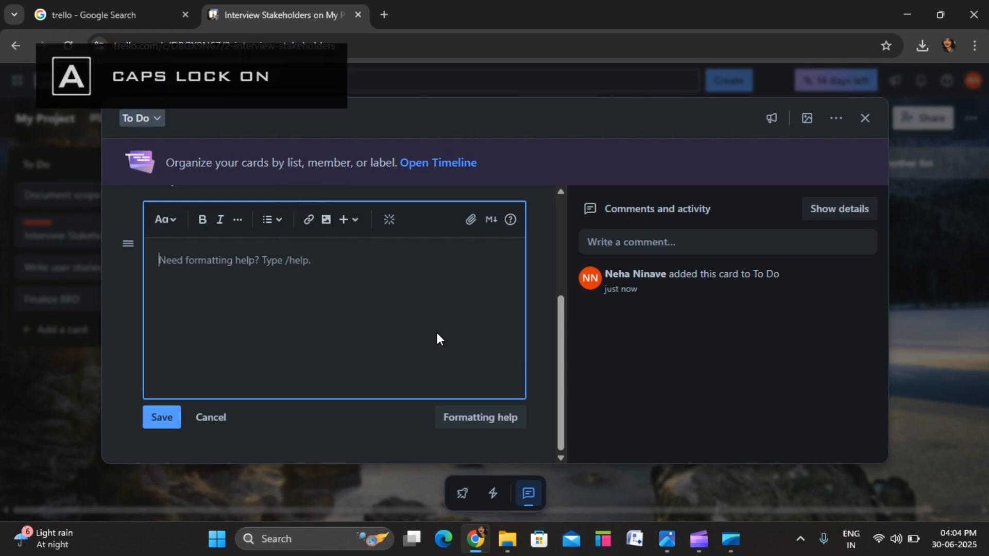
{"action": "type", "text": "D"}
{"action": "key", "text": "Caps_Lock"}
{"action": "type", "text": "etail"}
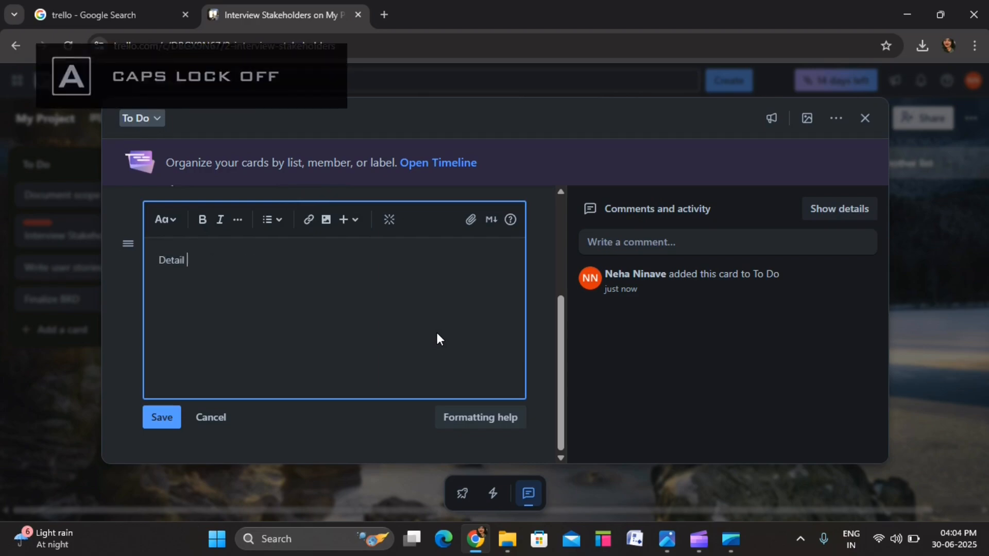
{"action": "type", "text": " description"}
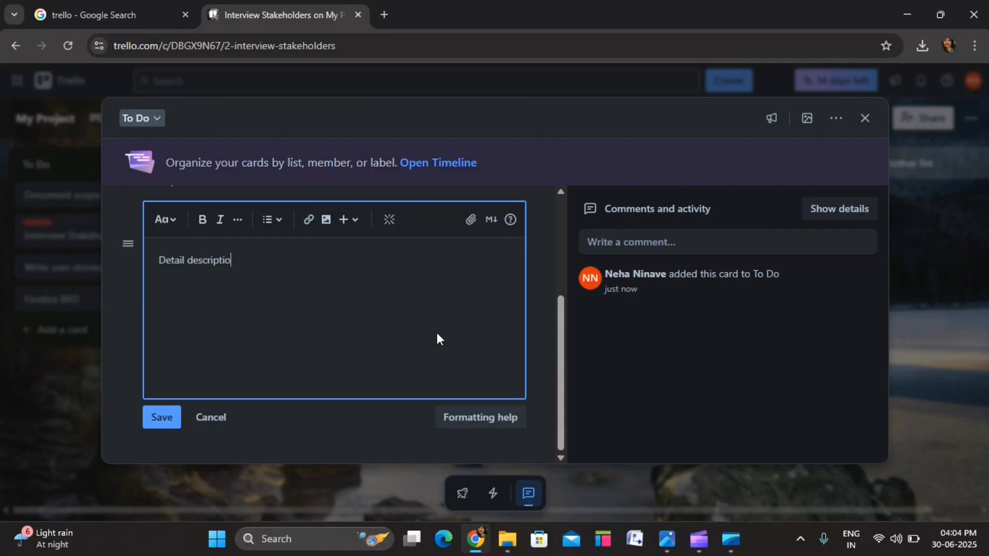
{"action": "left_click", "coordinate": [530, 315]}
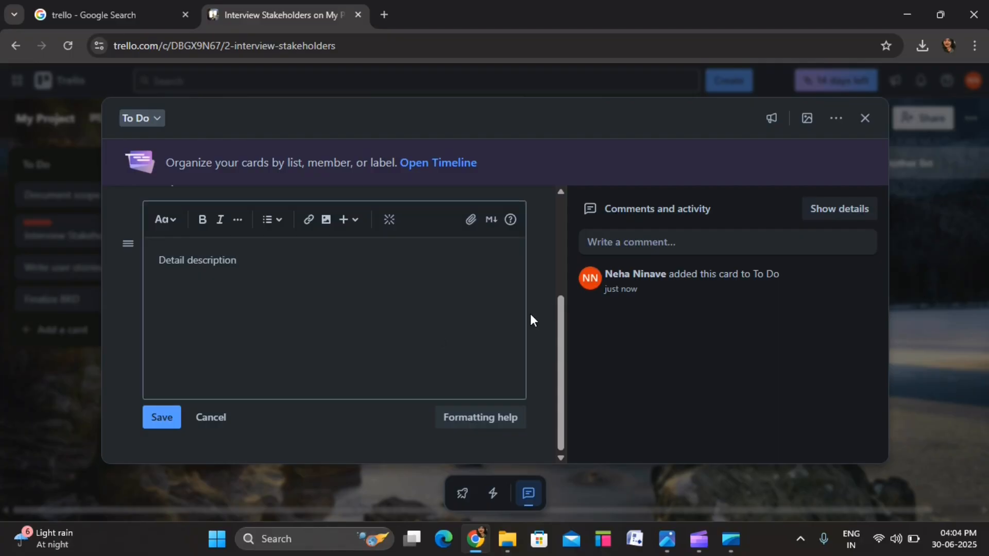
Open the comment editor on the Interview Stakeholders card, and close the card to return to the board.
{"action": "left_click", "coordinate": [737, 242]}
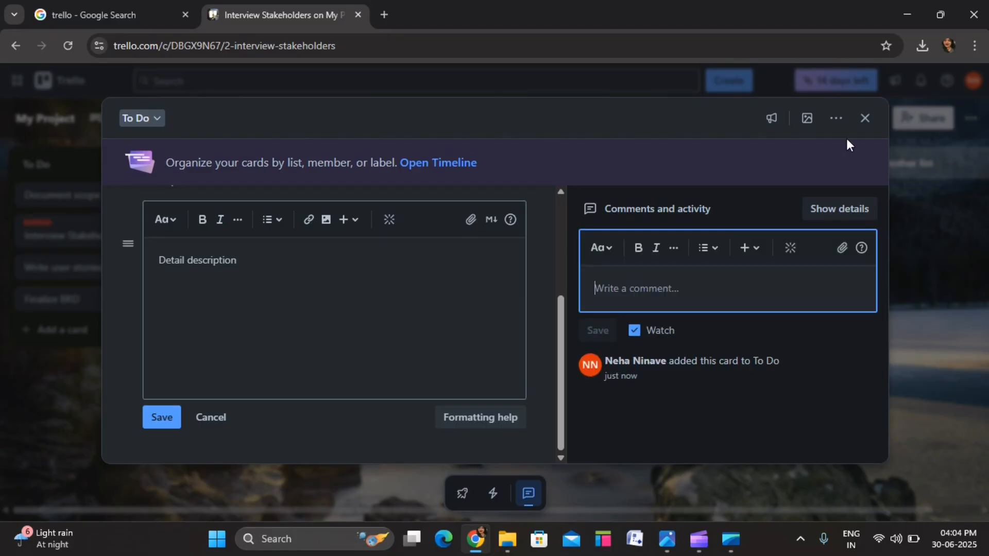
{"action": "left_click", "coordinate": [862, 121]}
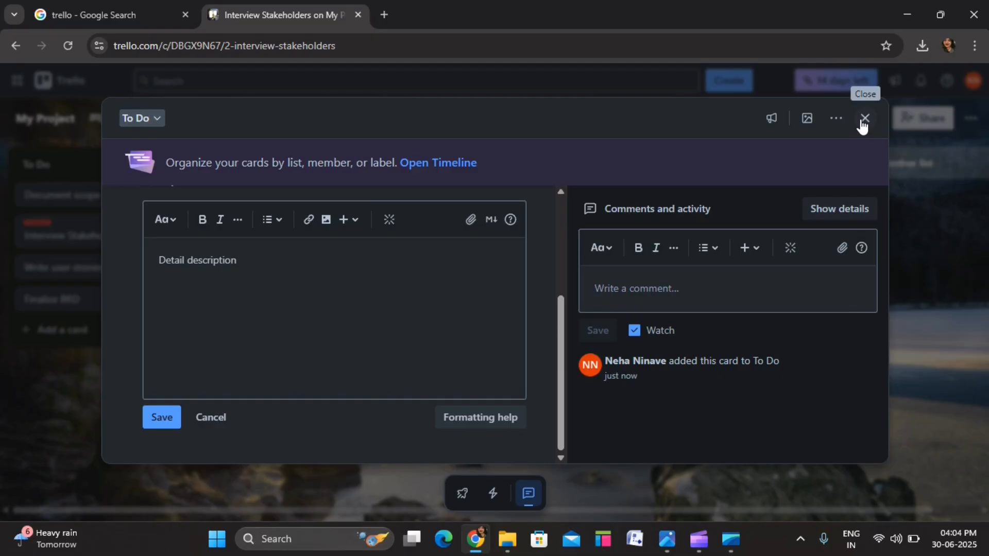
{"action": "left_click", "coordinate": [864, 120]}
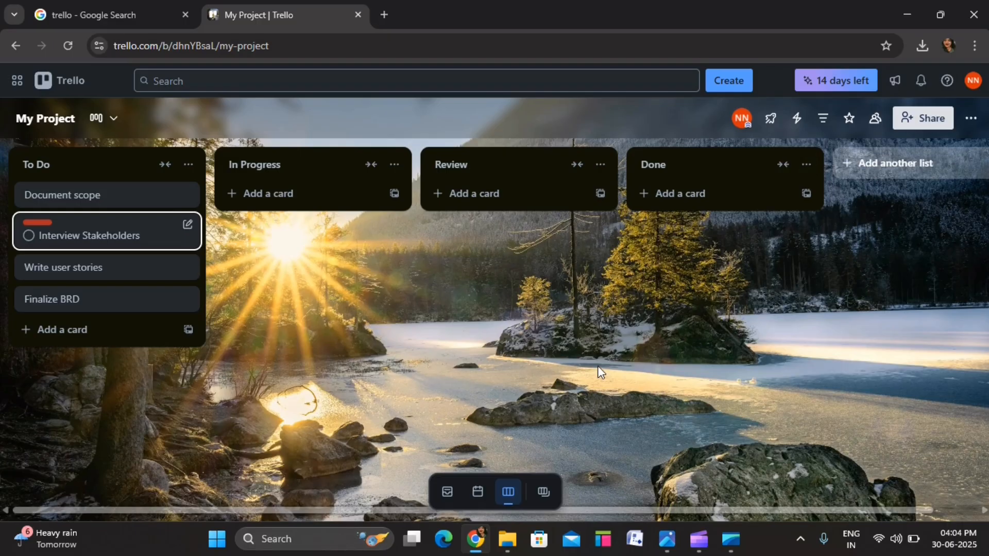
Show the Planner and Inbox beside the board and hide them again, and view the options for creating boards.
{"action": "left_click", "coordinate": [476, 493]}
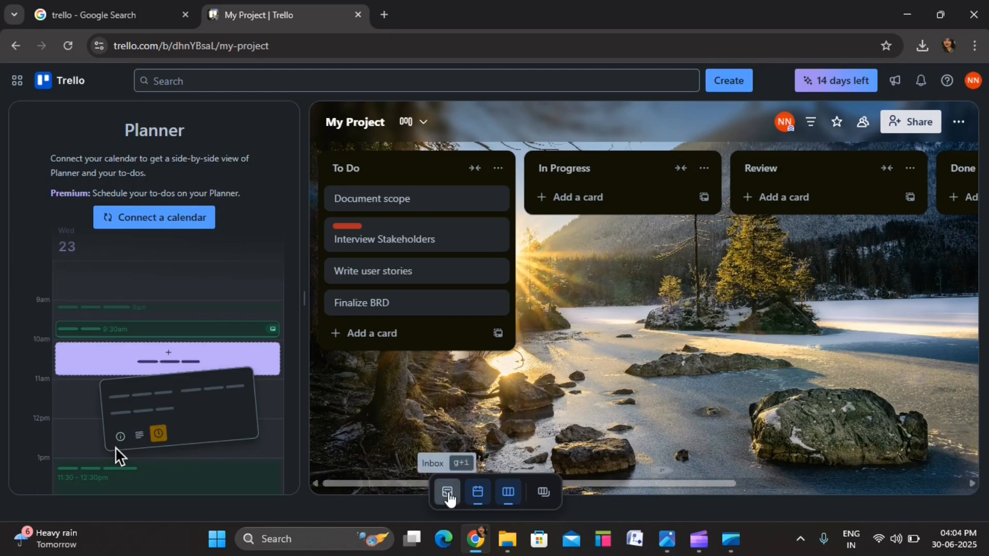
{"action": "left_click", "coordinate": [448, 493]}
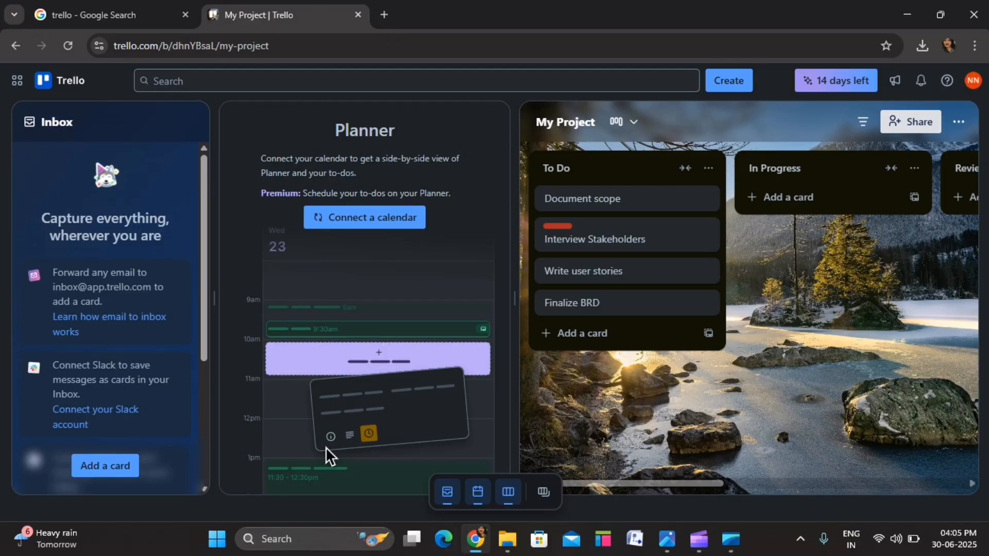
{"action": "left_click", "coordinate": [448, 499]}
{"action": "left_click", "coordinate": [480, 504]}
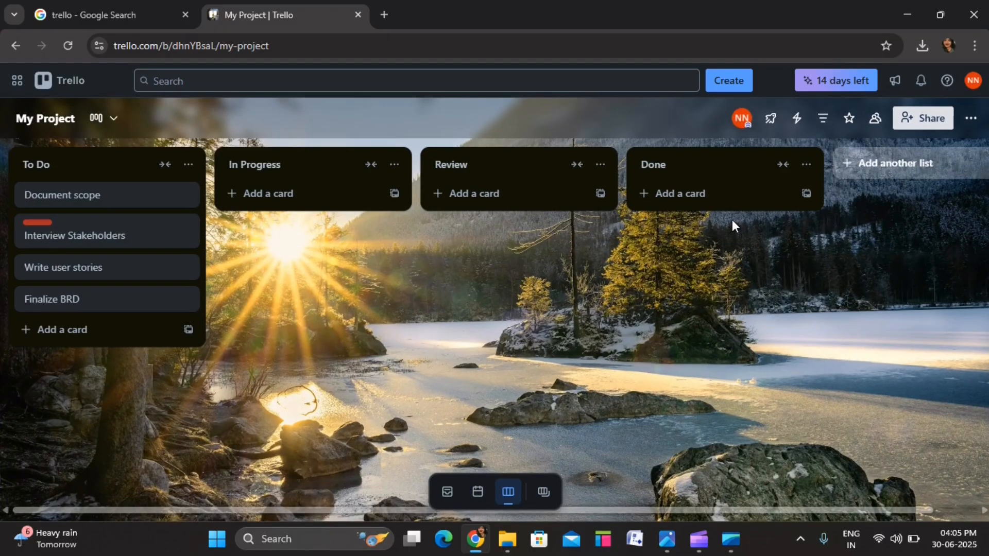
{"action": "left_click", "coordinate": [730, 80]}
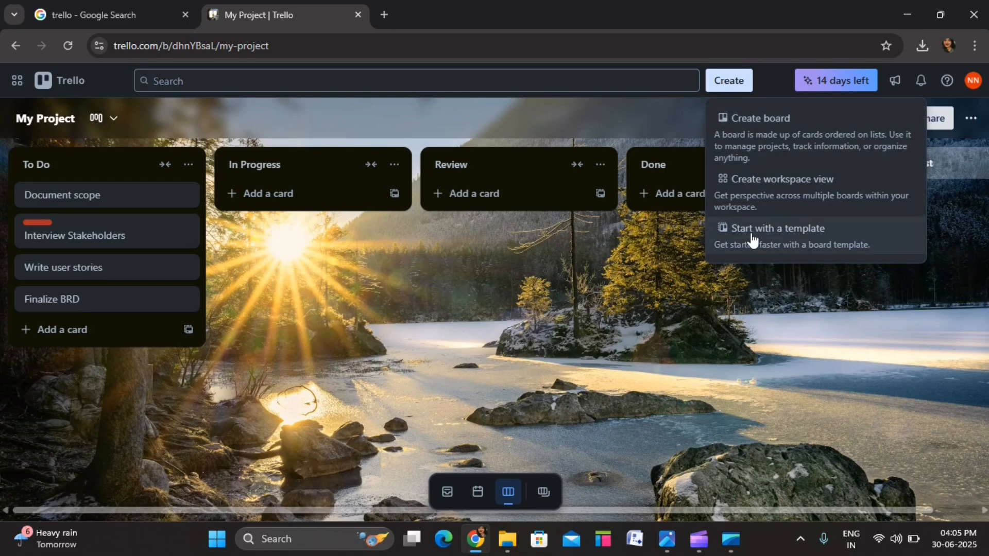
{"action": "left_click", "coordinate": [712, 341]}
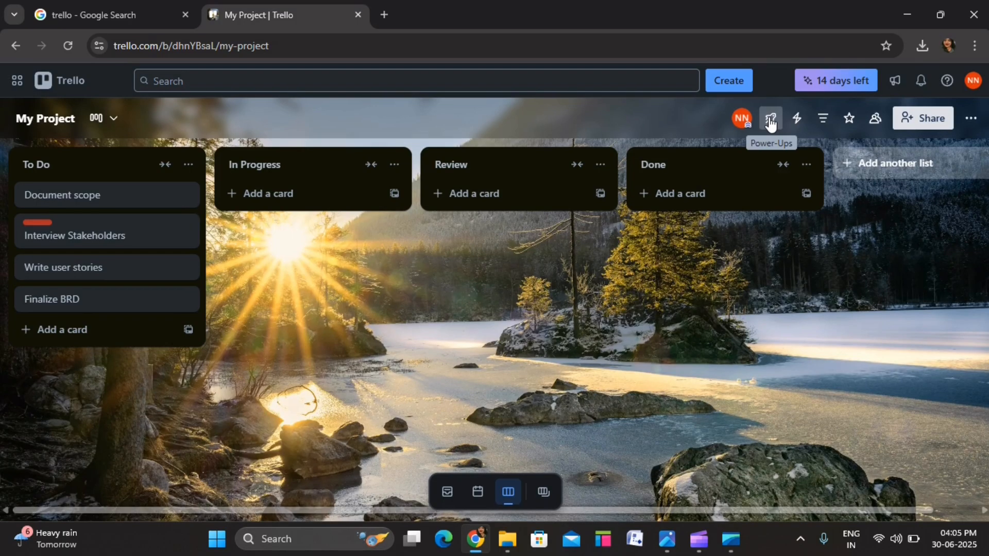
Open the Power-Ups directory for the board and browse the featured Power-Ups and Trello integrations.
{"action": "left_click", "coordinate": [771, 119]}
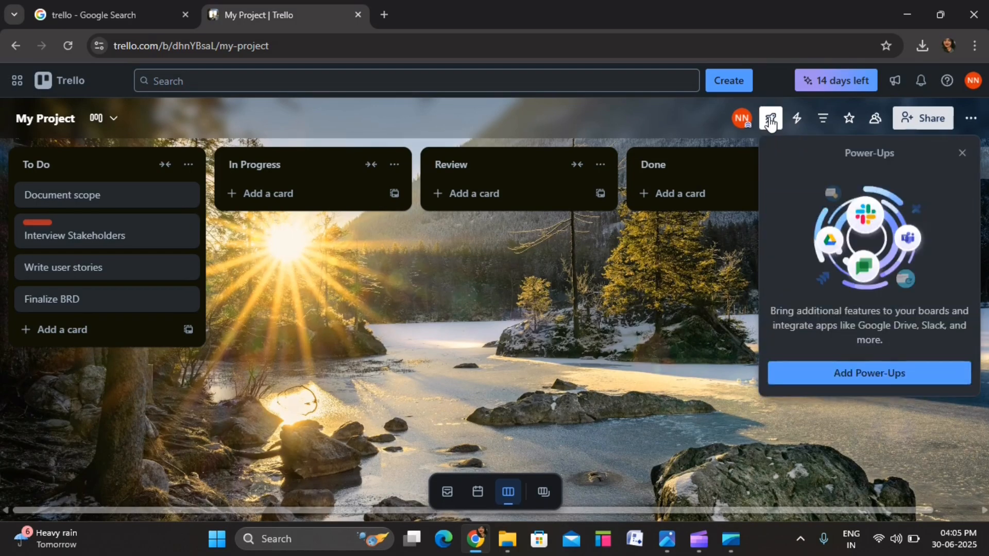
{"action": "left_click", "coordinate": [811, 377]}
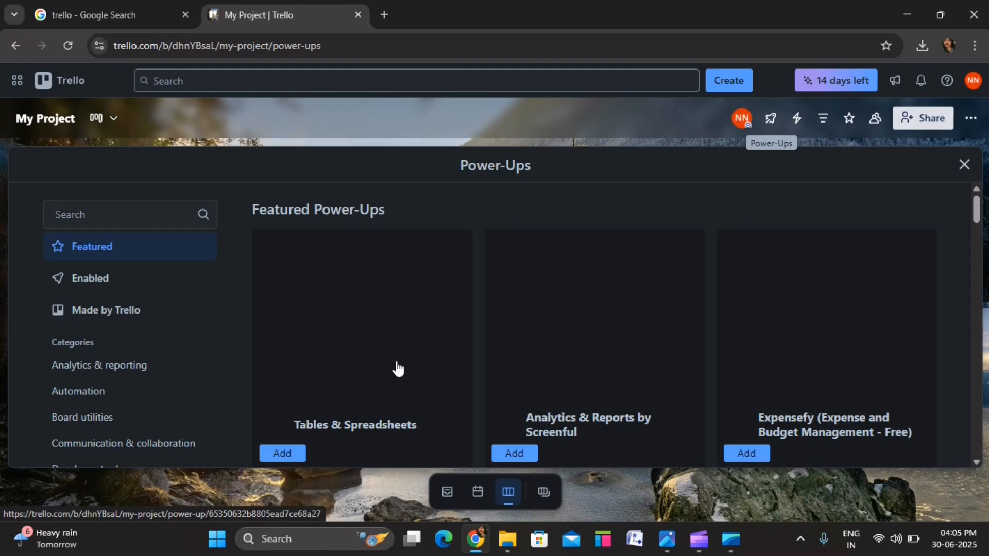
{"action": "scroll", "coordinate": [396, 369], "scroll_direction": "down", "scroll_amount": 5}
{"action": "scroll", "coordinate": [396, 368], "scroll_direction": "down", "scroll_amount": 6}
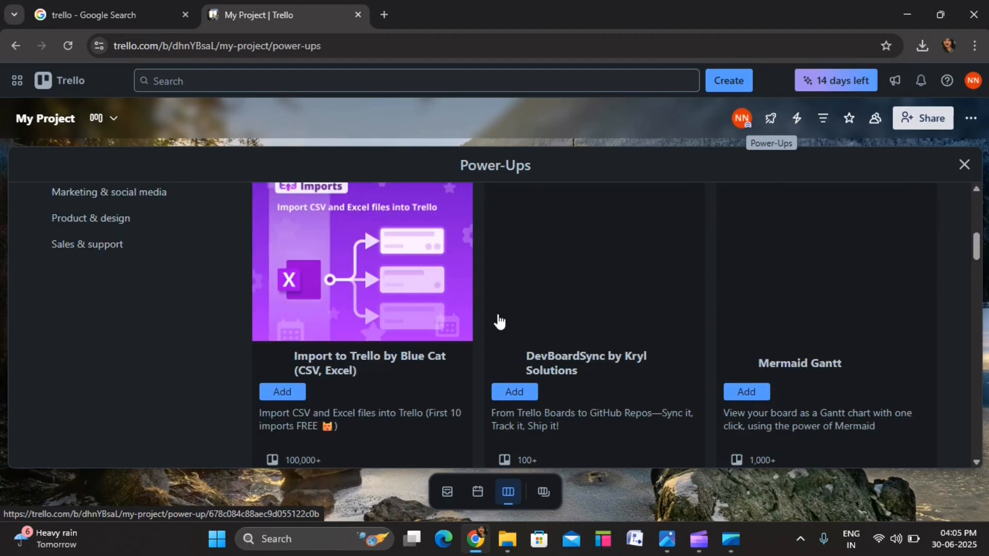
{"action": "scroll", "coordinate": [436, 393], "scroll_direction": "down", "scroll_amount": 5}
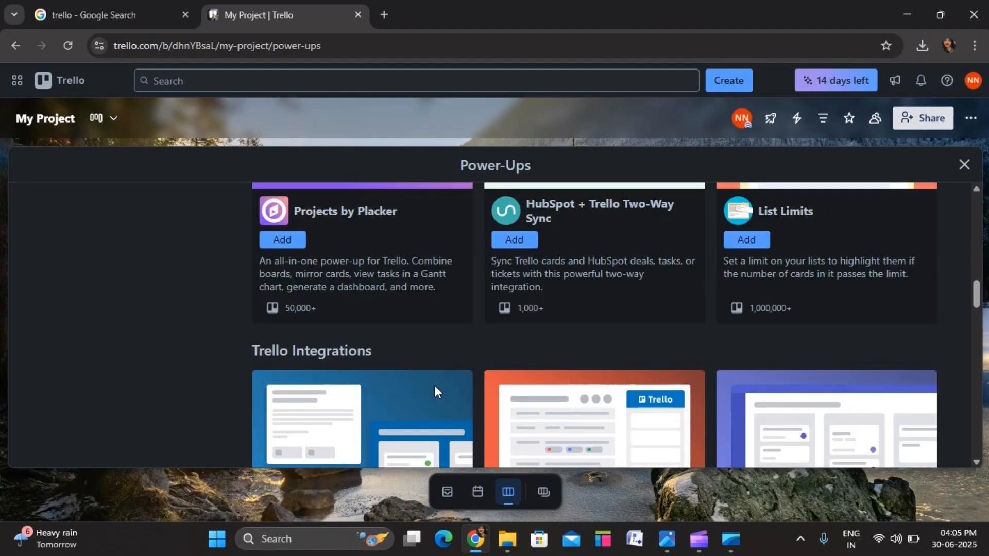
{"action": "scroll", "coordinate": [435, 392], "scroll_direction": "up", "scroll_amount": 1}
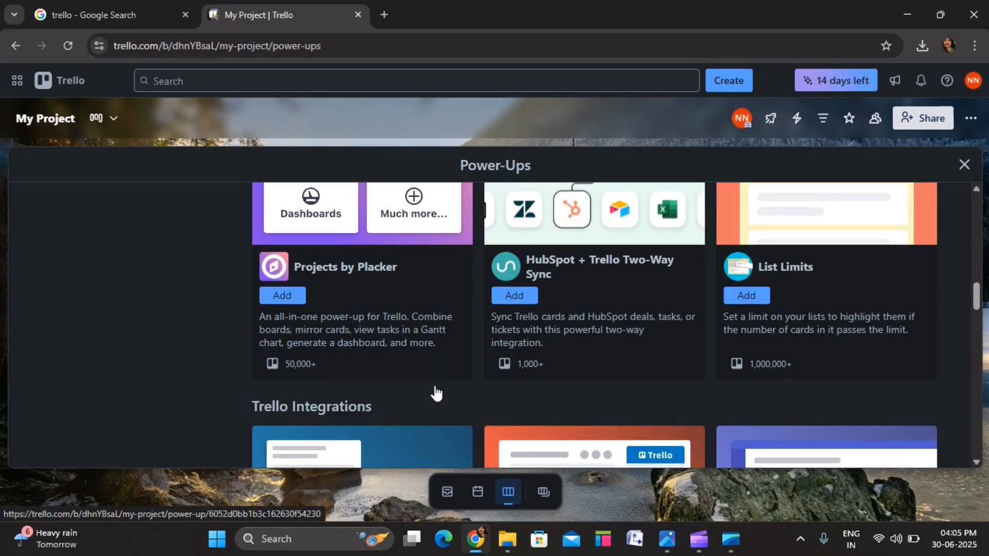
{"action": "scroll", "coordinate": [435, 392], "scroll_direction": "down", "scroll_amount": 6}
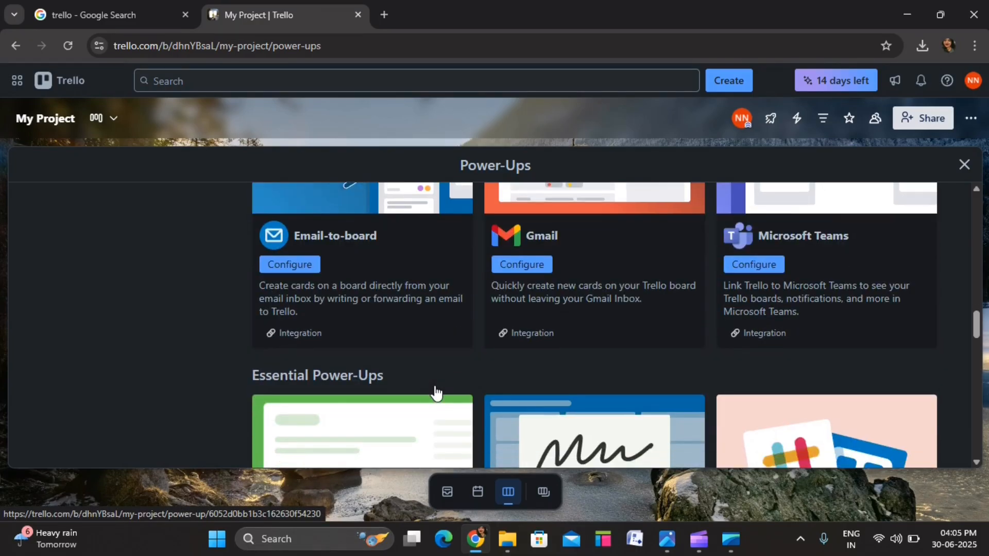
Browse the Trello integrations and essential Power-Ups in the directory, and close it to return to the My Project board.
{"action": "scroll", "coordinate": [466, 393], "scroll_direction": "up", "scroll_amount": 1}
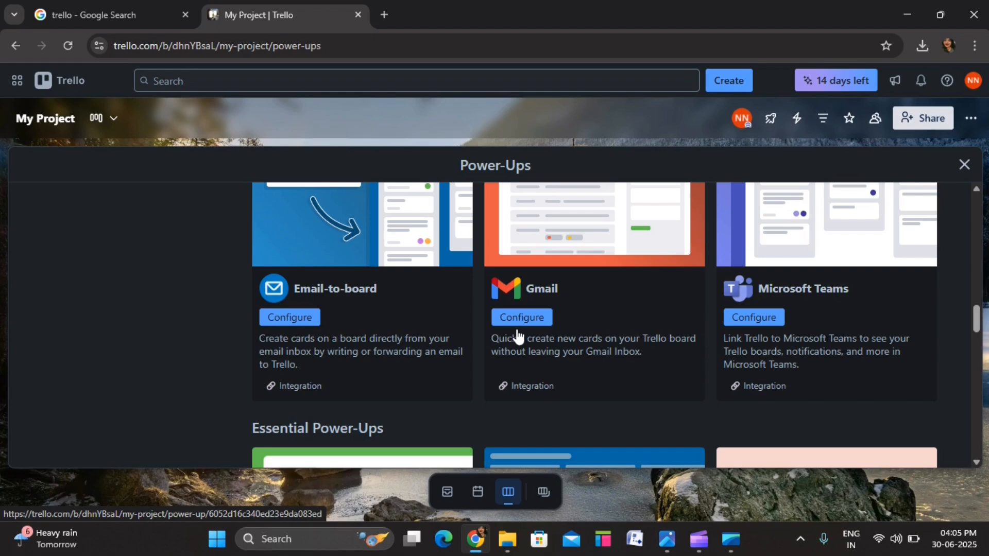
{"action": "scroll", "coordinate": [518, 336], "scroll_direction": "down", "scroll_amount": 5}
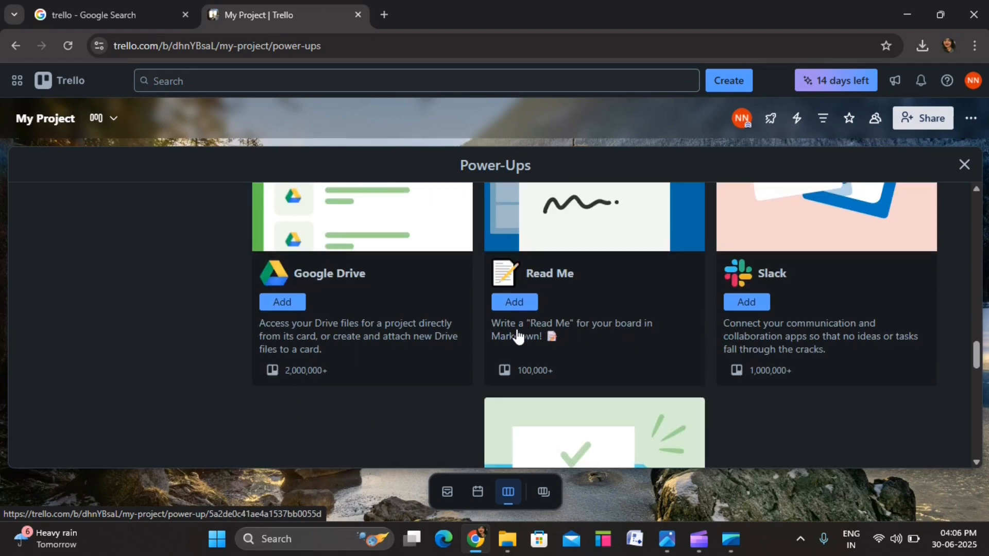
{"action": "scroll", "coordinate": [351, 403], "scroll_direction": "down", "scroll_amount": 2}
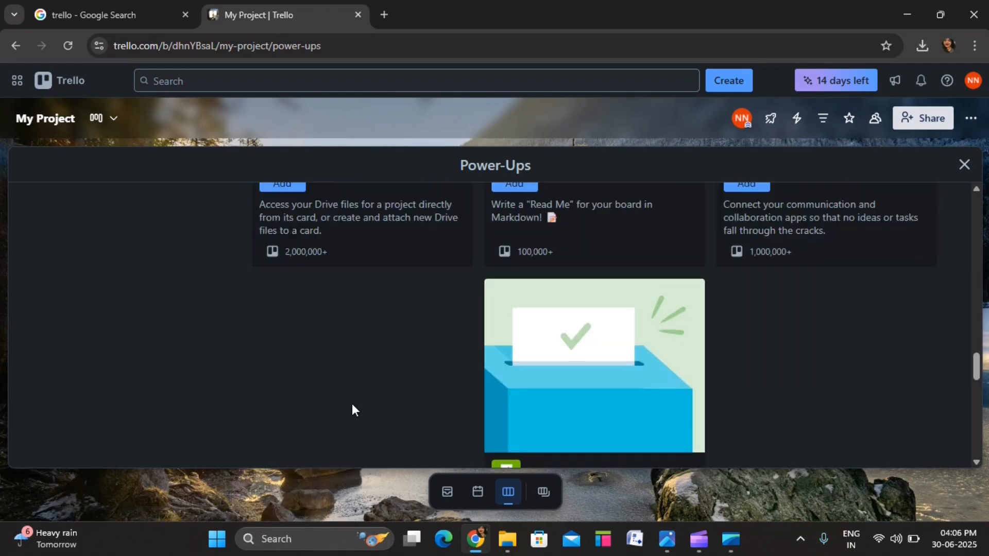
{"action": "scroll", "coordinate": [351, 403], "scroll_direction": "up", "scroll_amount": 1}
{"action": "scroll", "coordinate": [352, 403], "scroll_direction": "up", "scroll_amount": 3}
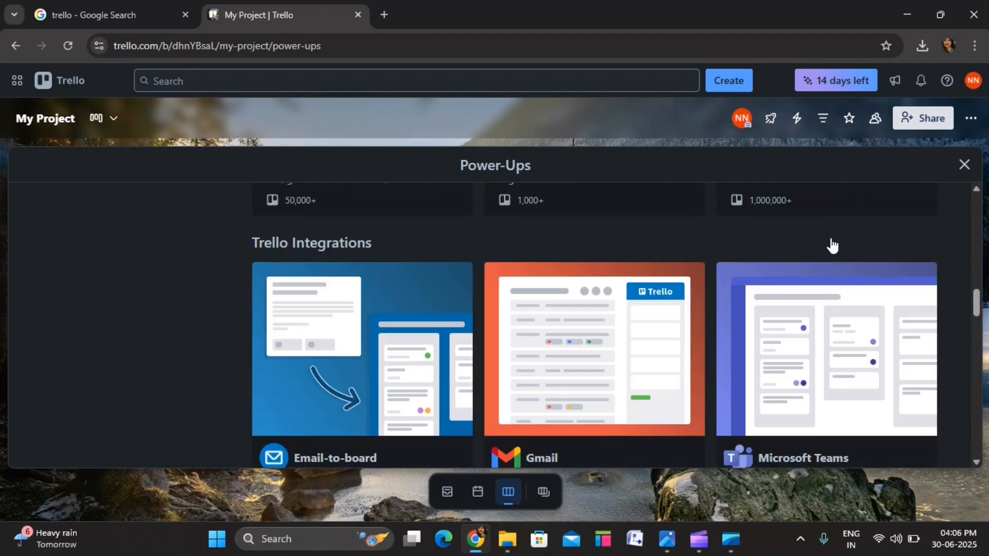
{"action": "left_click", "coordinate": [962, 170]}
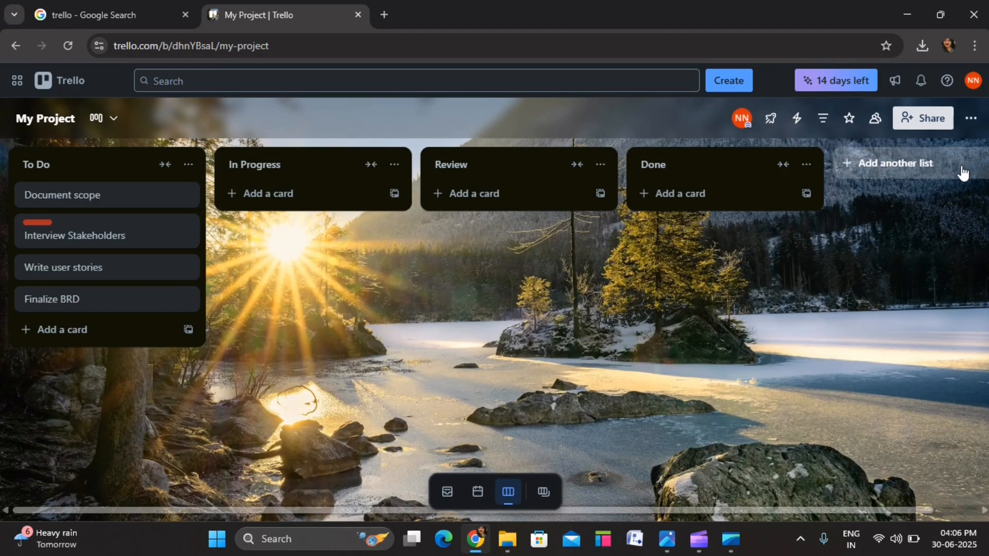
Go to the overview of all boards and open the recently viewed Business Analyst board.
{"action": "left_click", "coordinate": [64, 86]}
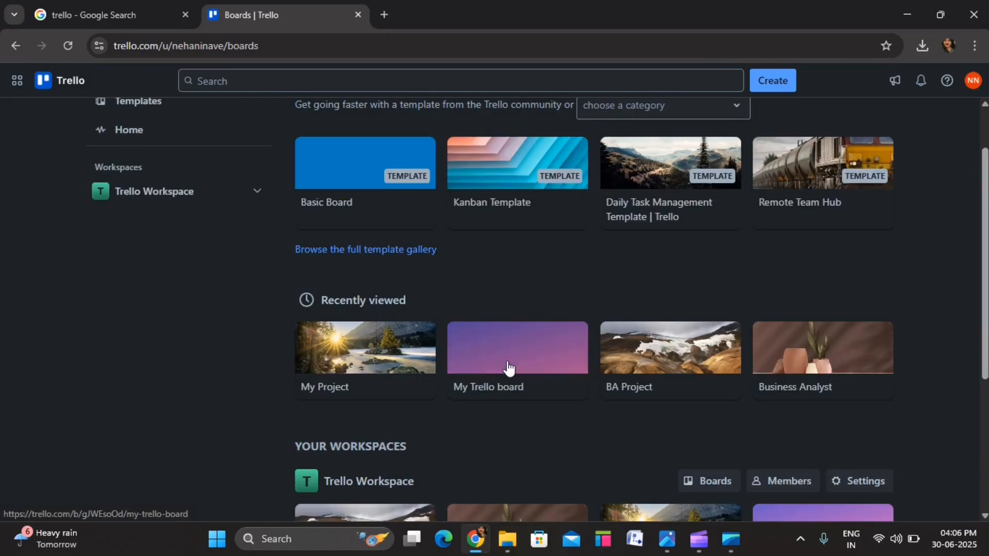
{"action": "left_click", "coordinate": [781, 363]}
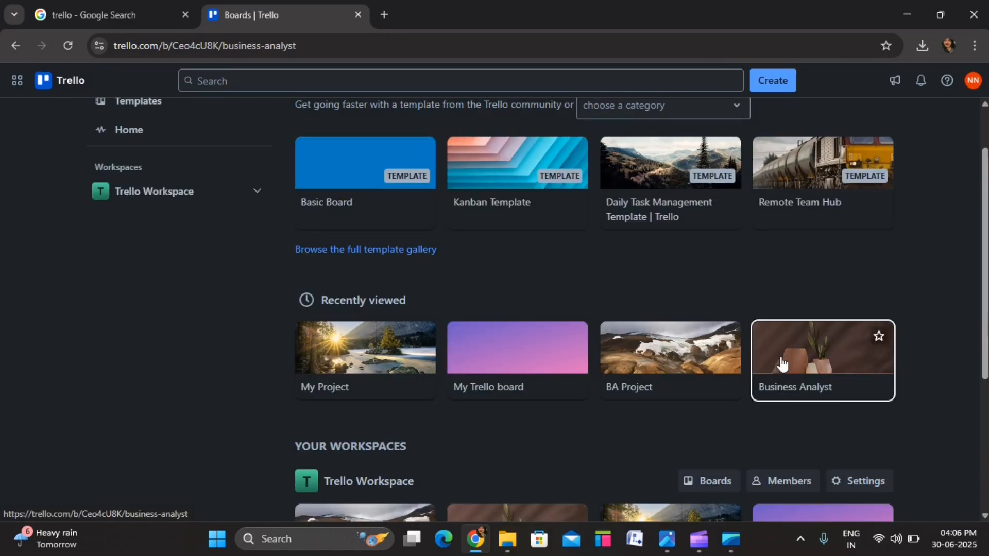